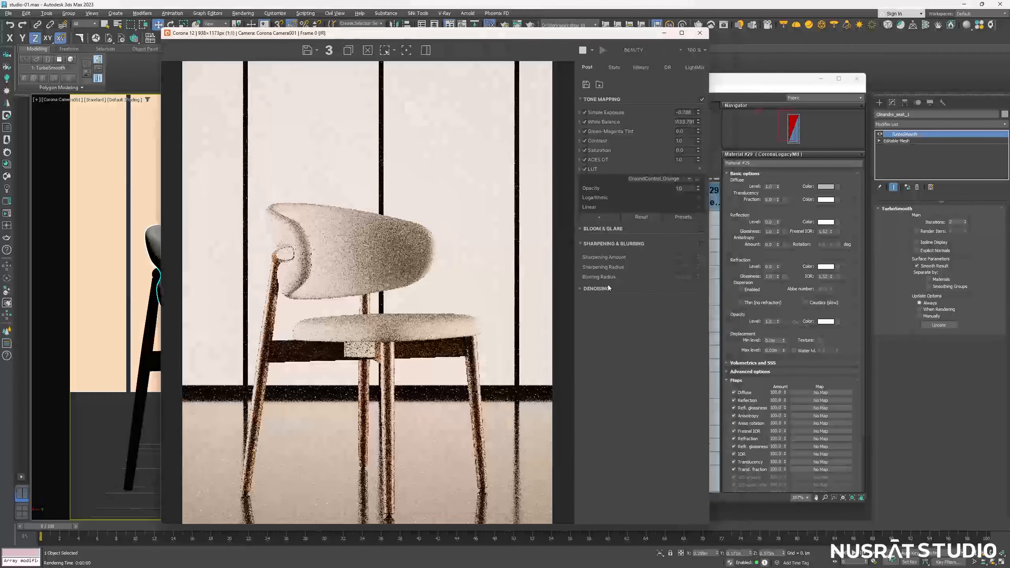
Load the cloth_1-1 and cloth_1-2 images from the Fabric folder as two Bitmap nodes in the Fabric material view
{"action": "key", "text": "super"}
{"action": "mouse_move", "coordinate": [582, 559]}
{"action": "left_click", "coordinate": [595, 513]}
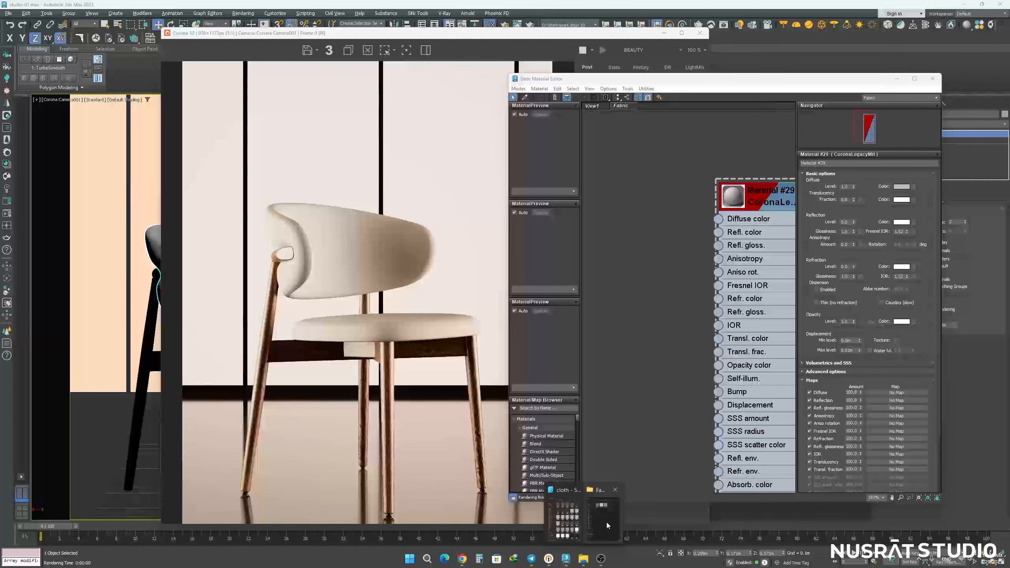
{"action": "left_click", "coordinate": [583, 513]}
{"action": "left_click", "coordinate": [246, 139]}
{"action": "left_click_drag", "start_coordinate": [210, 134], "coordinate": [608, 173]}
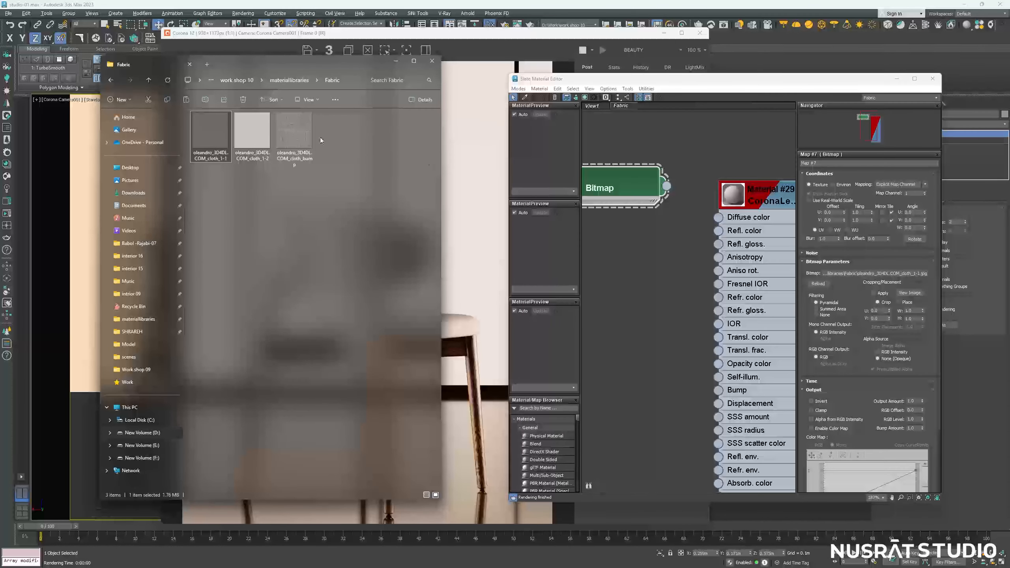
{"action": "left_click_drag", "start_coordinate": [252, 133], "coordinate": [515, 230]}
{"action": "left_click_drag", "start_coordinate": [612, 241], "coordinate": [612, 240]}
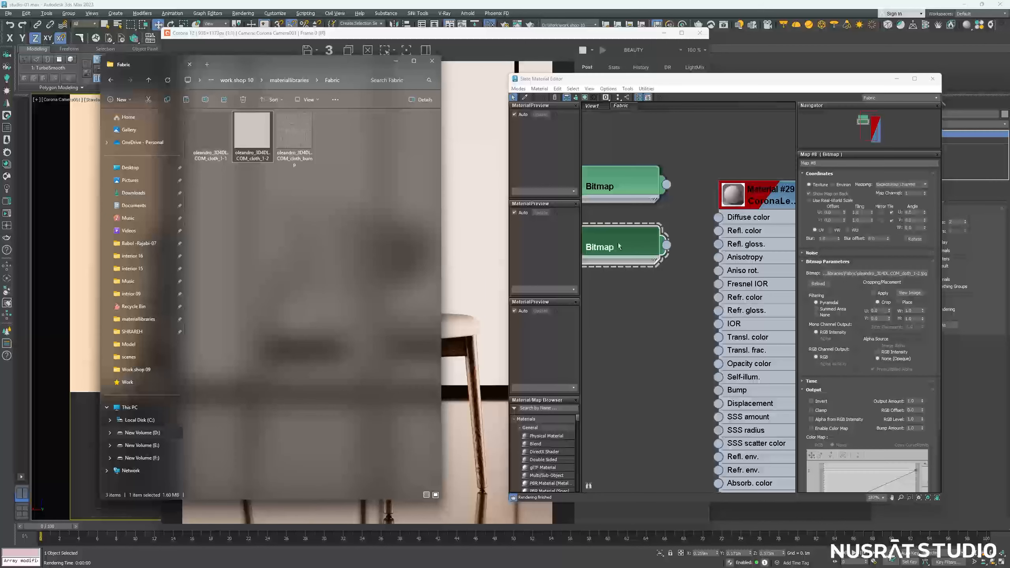
Stack the two cloth bitmaps beside the Corona material and add the cloth bump image as a third Bitmap node below them
{"action": "scroll", "coordinate": [690, 263], "scroll_direction": "down", "scroll_amount": 2}
{"action": "left_click", "coordinate": [690, 267]}
{"action": "left_click_drag", "start_coordinate": [659, 263], "coordinate": [659, 264]}
{"action": "left_click_drag", "start_coordinate": [663, 258], "coordinate": [605, 247]}
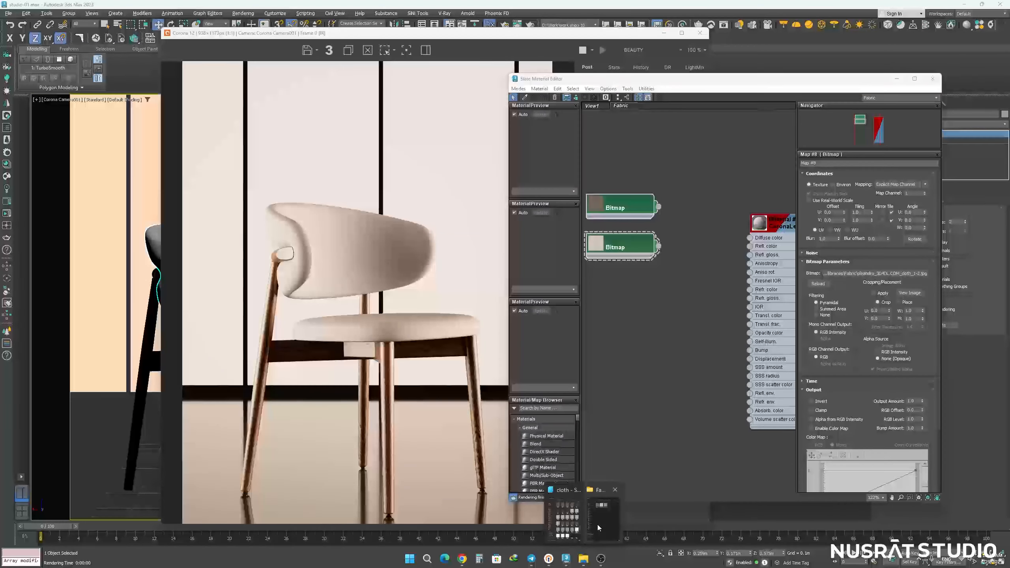
{"action": "left_click", "coordinate": [582, 556]}
{"action": "left_click_drag", "start_coordinate": [294, 140], "coordinate": [682, 323]}
{"action": "left_click", "coordinate": [396, 60]}
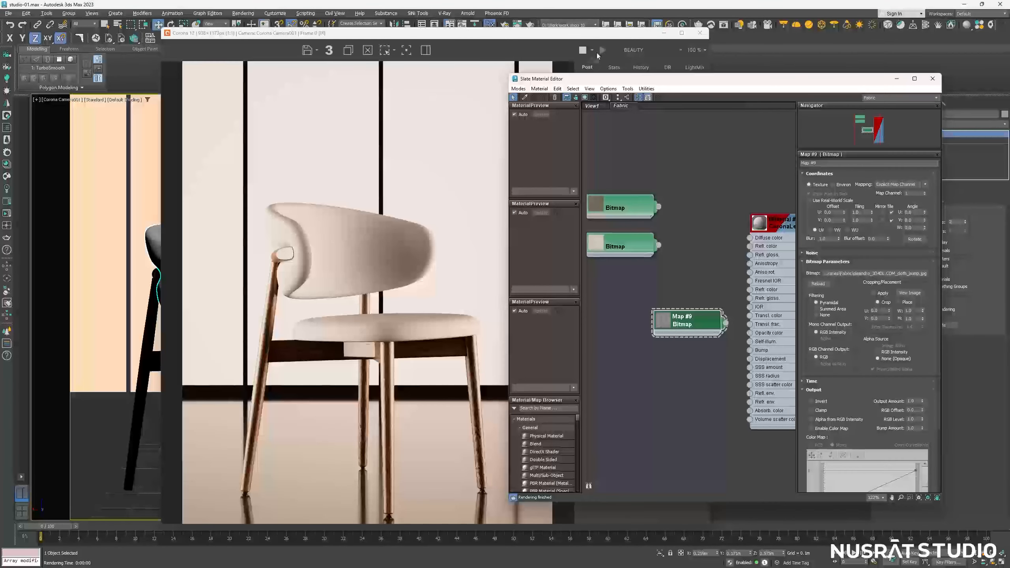
{"action": "left_click", "coordinate": [663, 33]}
{"action": "left_click_drag", "start_coordinate": [695, 323], "coordinate": [676, 323]}
Add a CoronaDisplacementMod modifier above TurboSmooth on the chair's seat object
{"action": "left_click_drag", "start_coordinate": [769, 80], "coordinate": [693, 84]}
{"action": "left_click", "coordinate": [889, 126]}
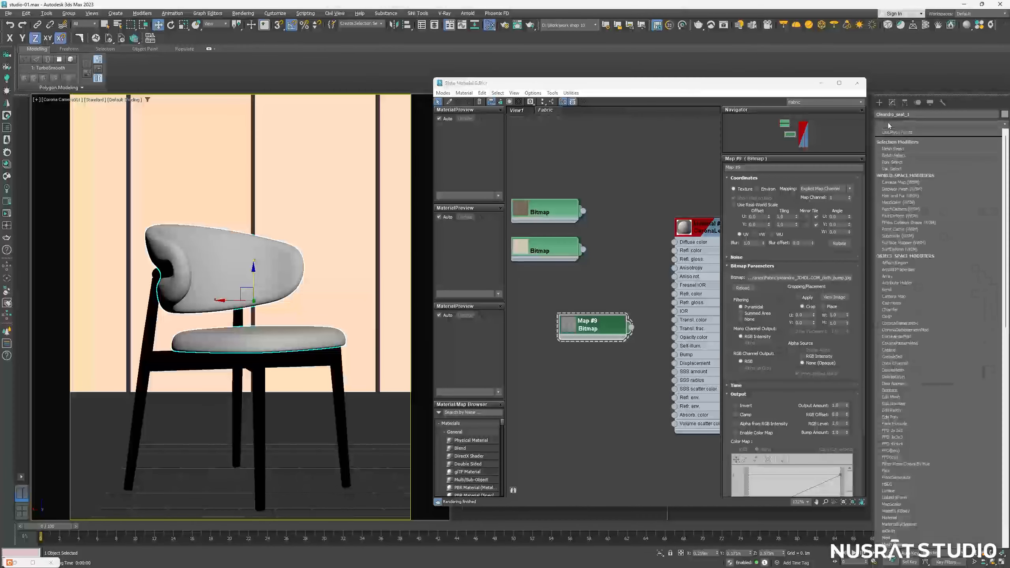
{"action": "type", "text": "cap"}
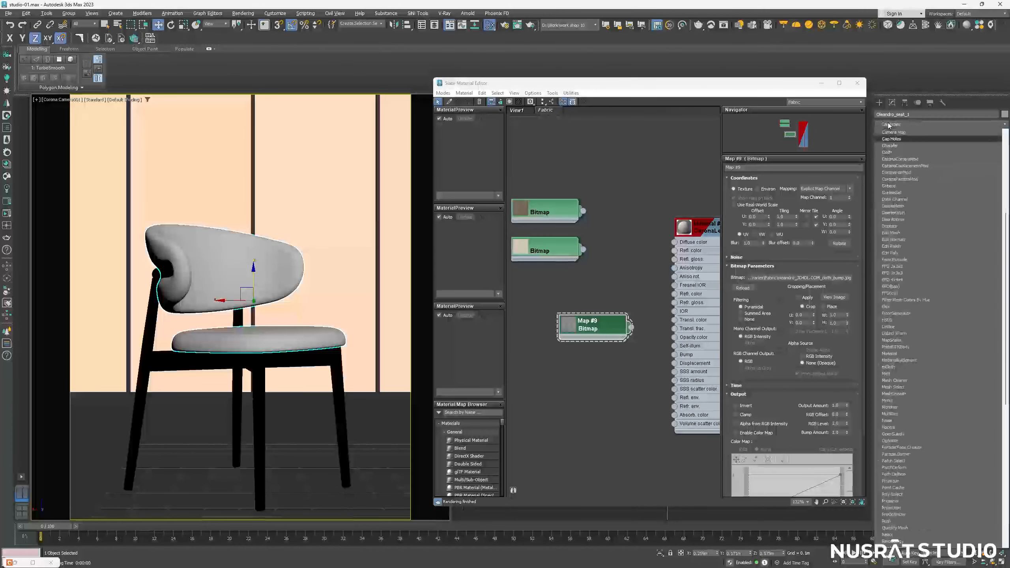
{"action": "key", "text": "c"}
{"action": "key", "text": "c"}
{"action": "key", "text": "c"}
{"action": "key", "text": "c"}
{"action": "key", "text": "Return"}
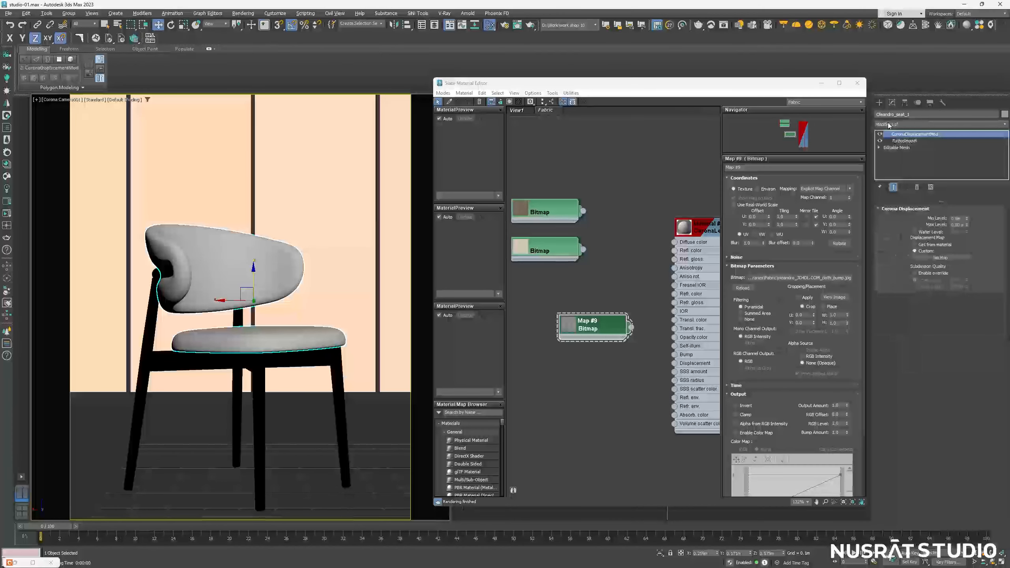
Assign the cloth bump bitmap as an instance to the modifier's custom displacement map
{"action": "left_click_drag", "start_coordinate": [629, 328], "coordinate": [943, 257]}
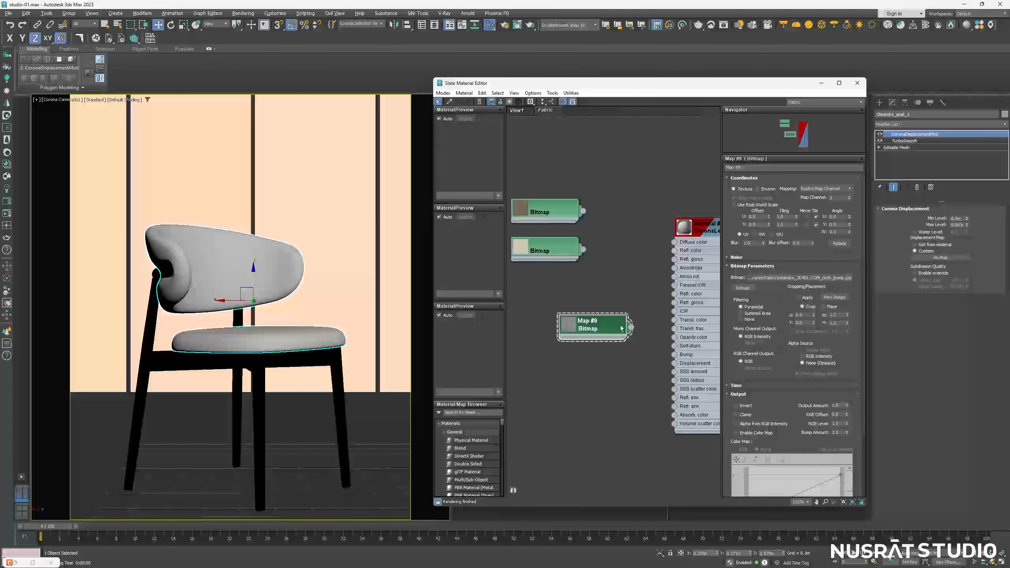
{"action": "left_click_drag", "start_coordinate": [650, 326], "coordinate": [948, 258]}
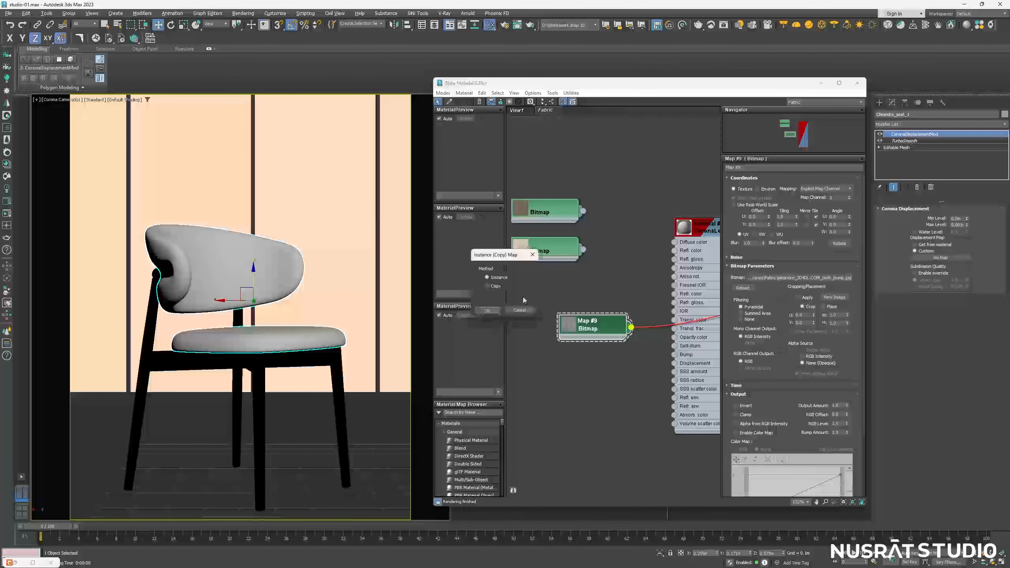
{"action": "left_click", "coordinate": [489, 310]}
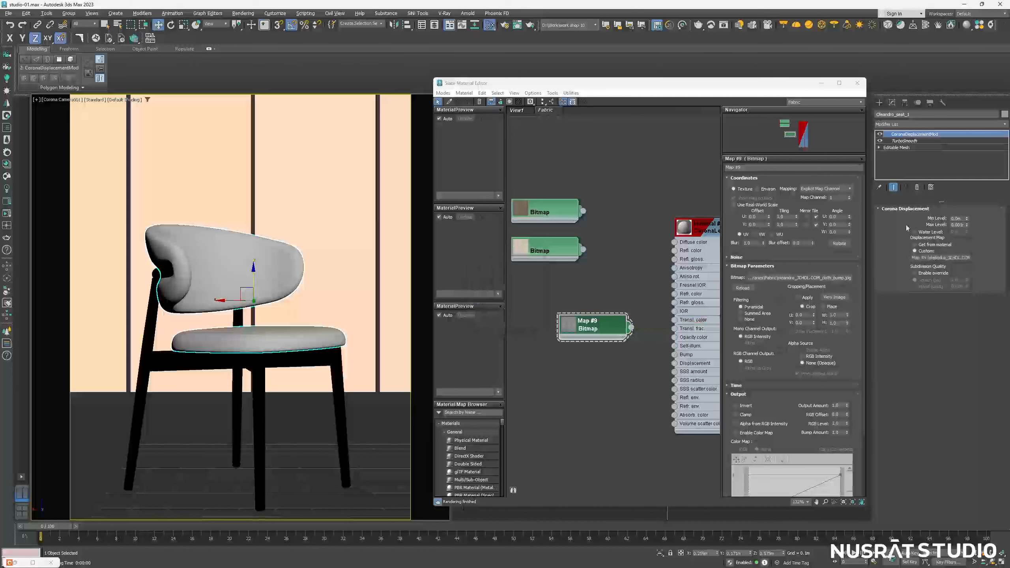
{"action": "right_click", "coordinate": [961, 216]}
{"action": "left_click", "coordinate": [948, 213]}
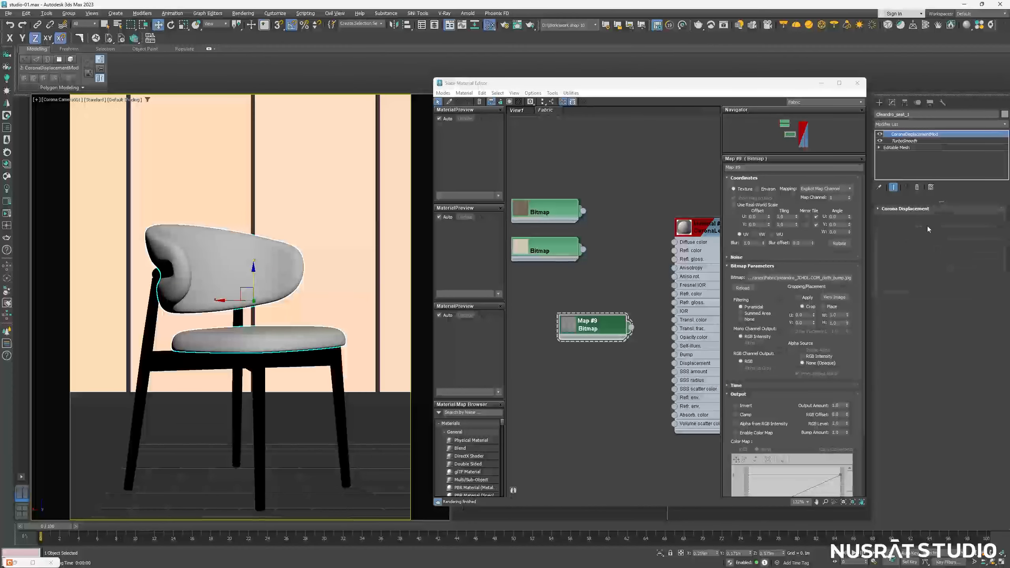
{"action": "left_click", "coordinate": [920, 209]}
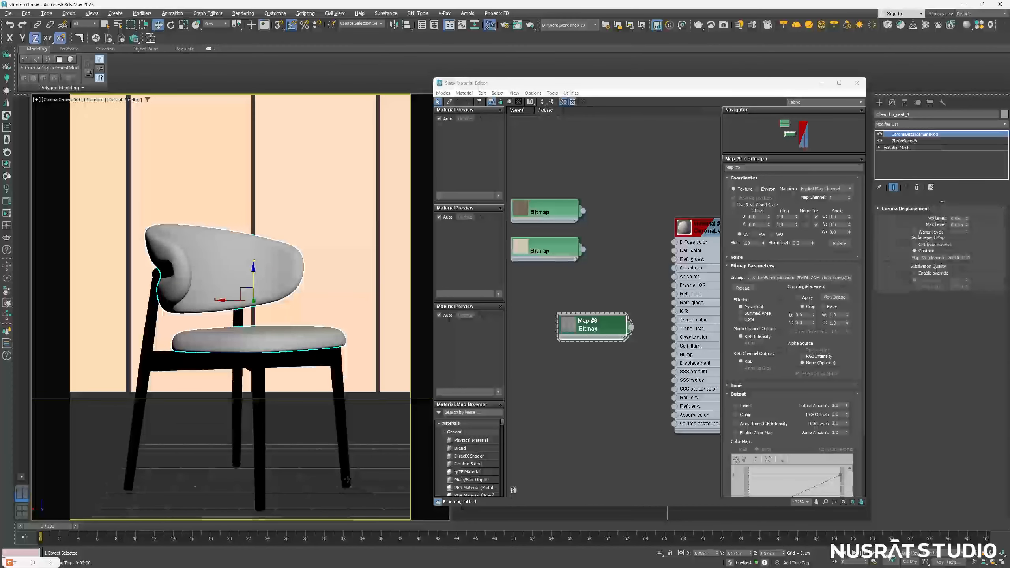
Restore the interactive render window and enlarge the chair back in the camera view using 2D Pan Zoom Mode
{"action": "left_click", "coordinate": [22, 563]}
{"action": "left_click_drag", "start_coordinate": [403, 33], "coordinate": [606, 34]}
{"action": "left_click", "coordinate": [36, 100]}
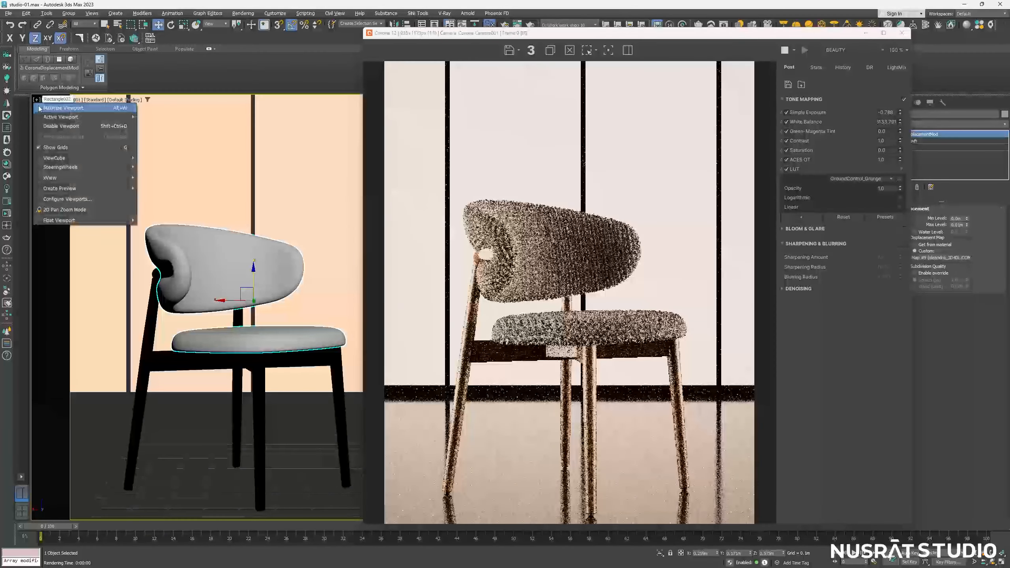
{"action": "left_click", "coordinate": [71, 205]}
{"action": "scroll", "coordinate": [209, 304], "scroll_direction": "up", "scroll_amount": 4}
{"action": "scroll", "coordinate": [210, 304], "scroll_direction": "up", "scroll_amount": 5}
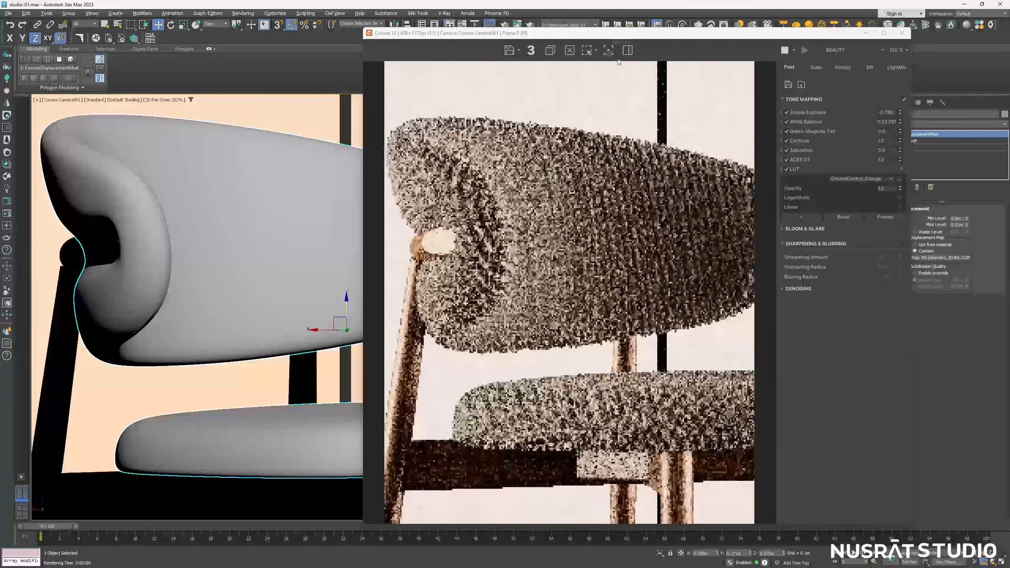
{"action": "left_click_drag", "start_coordinate": [621, 33], "coordinate": [261, 28]}
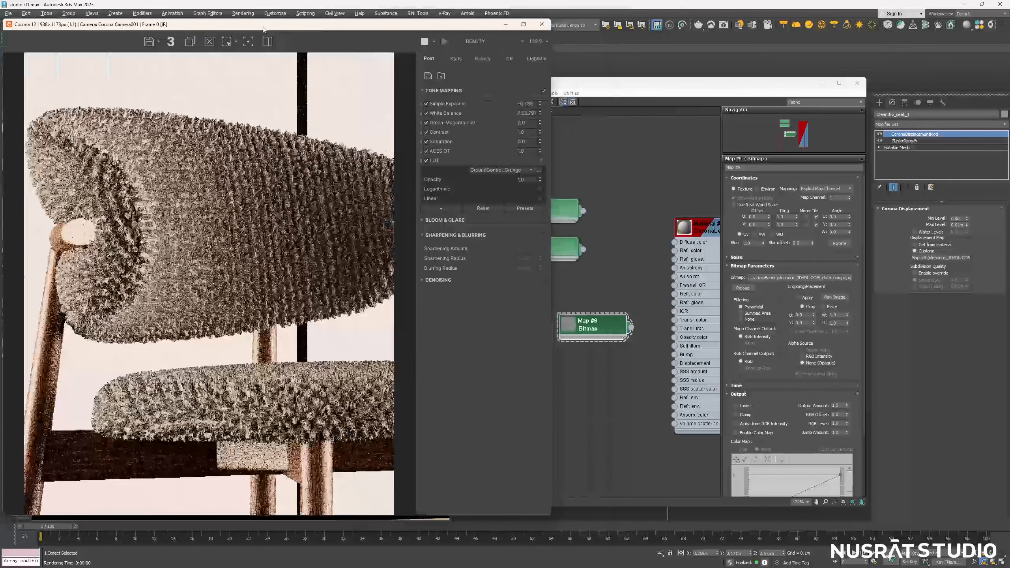
Set the displacement Max Level to 0.005 m and inspect the backrest weave up close in the render
{"action": "double_click", "coordinate": [956, 224]}
{"action": "type", "text": ".0"}
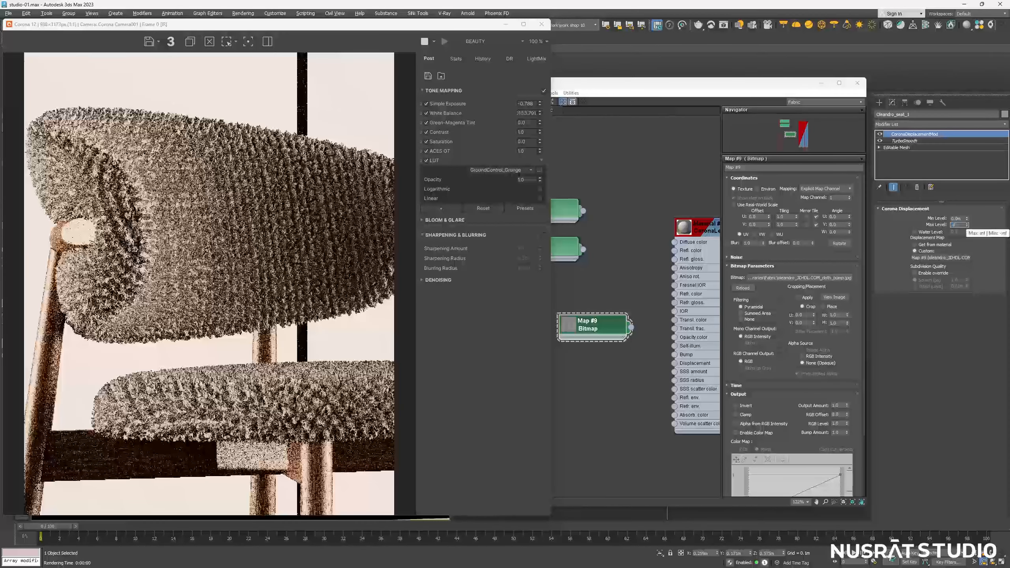
{"action": "type", "text": "0"}
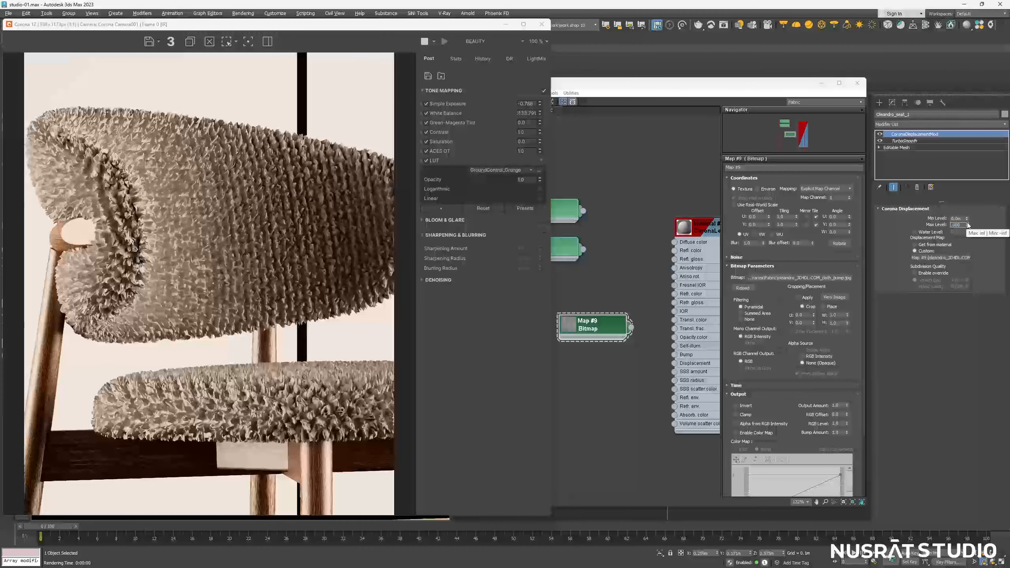
{"action": "type", "text": "5"}
{"action": "key", "text": "Return"}
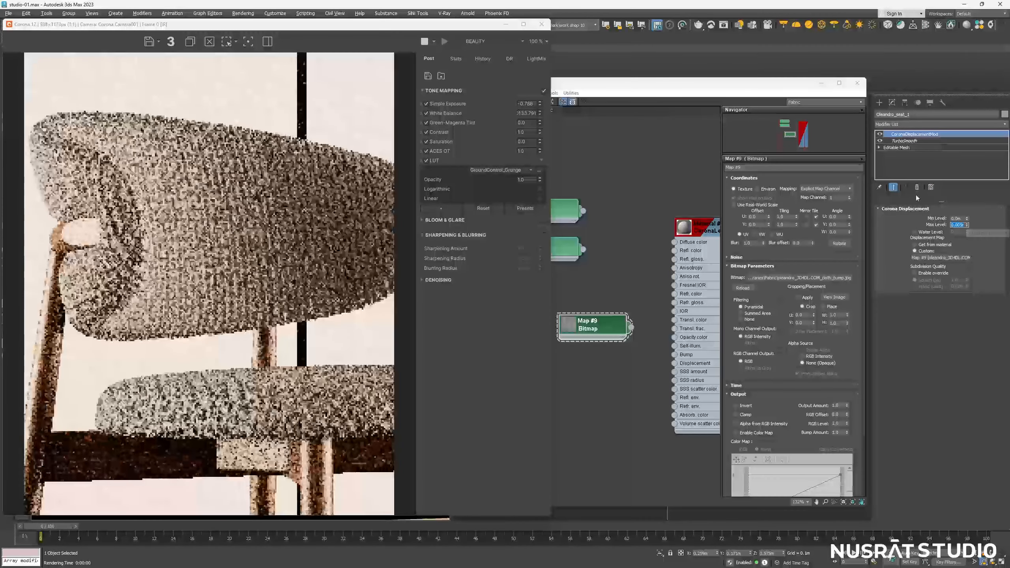
{"action": "scroll", "coordinate": [132, 247], "scroll_direction": "up", "scroll_amount": 1}
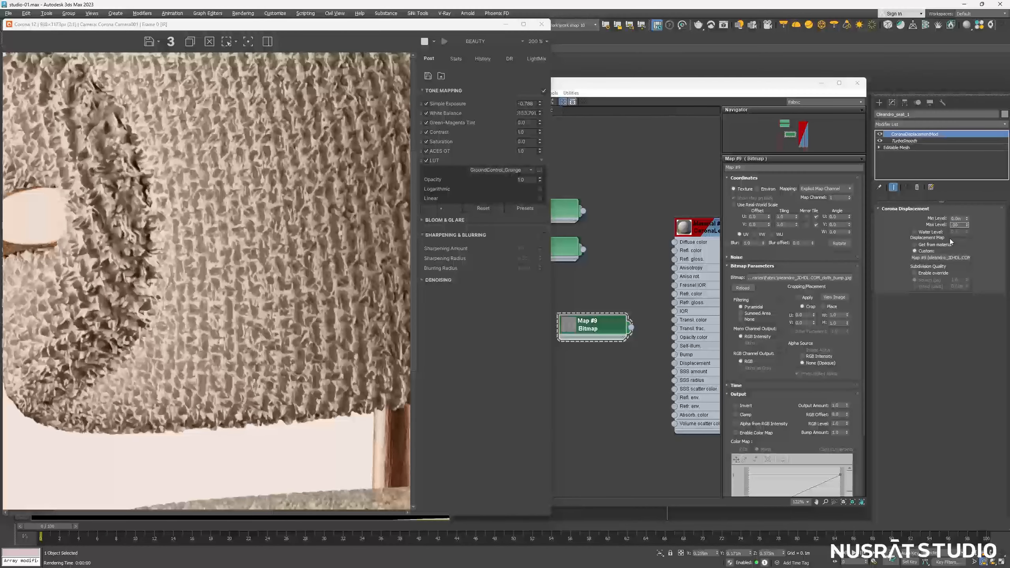
Try displacement Max Level values of 0.003 m and 0.002 m while comparing the fabric relief in the render
{"action": "type", "text": "3"}
{"action": "key", "text": "Return"}
{"action": "scroll", "coordinate": [289, 210], "scroll_direction": "down", "scroll_amount": 1}
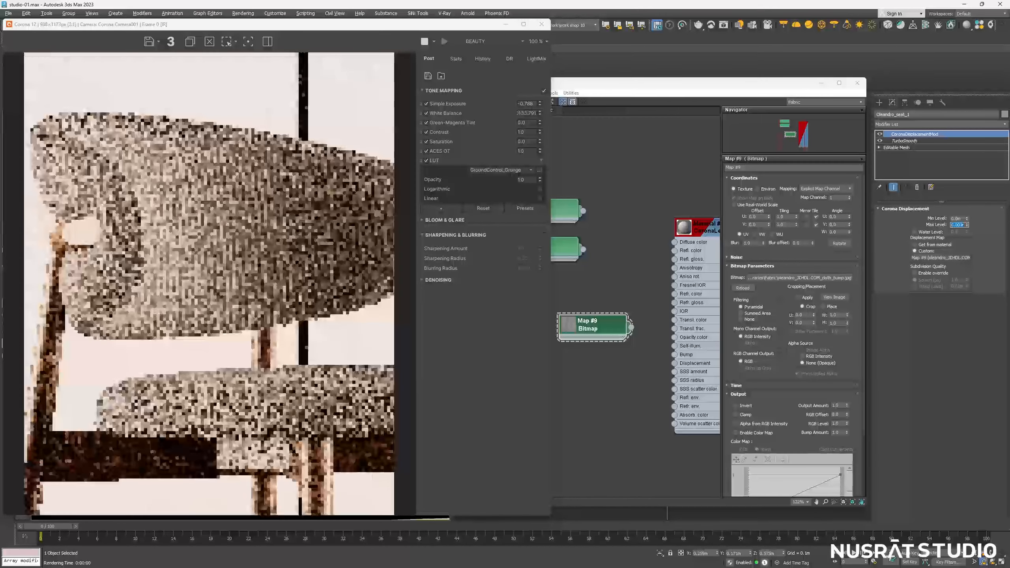
{"action": "scroll", "coordinate": [127, 230], "scroll_direction": "up", "scroll_amount": 2}
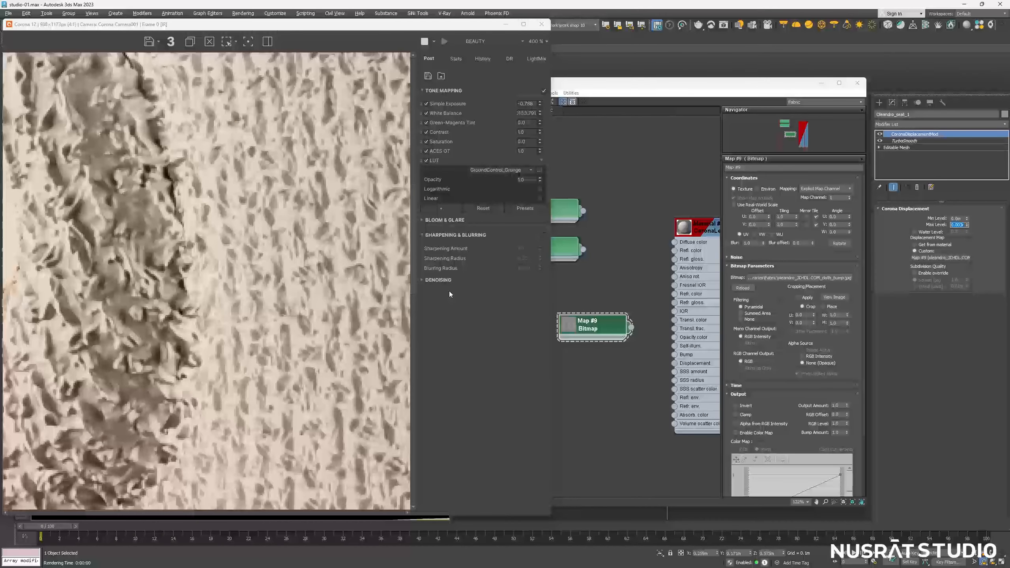
{"action": "type", "text": ".002"}
{"action": "key", "text": "Return"}
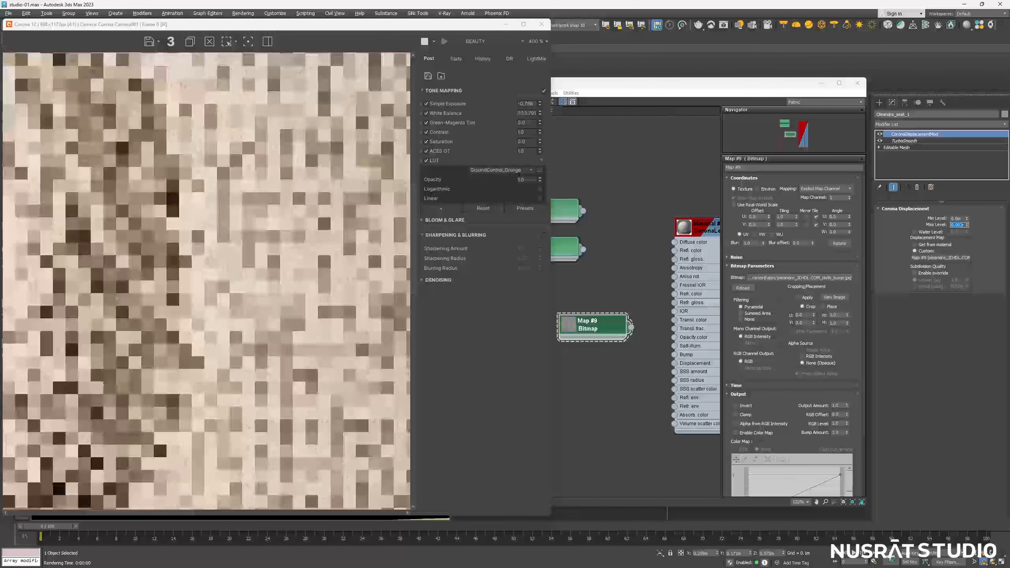
Set the displacement Max Level to 0.001 m and review the whole chair back in the render
{"action": "type", "text": ".0"}
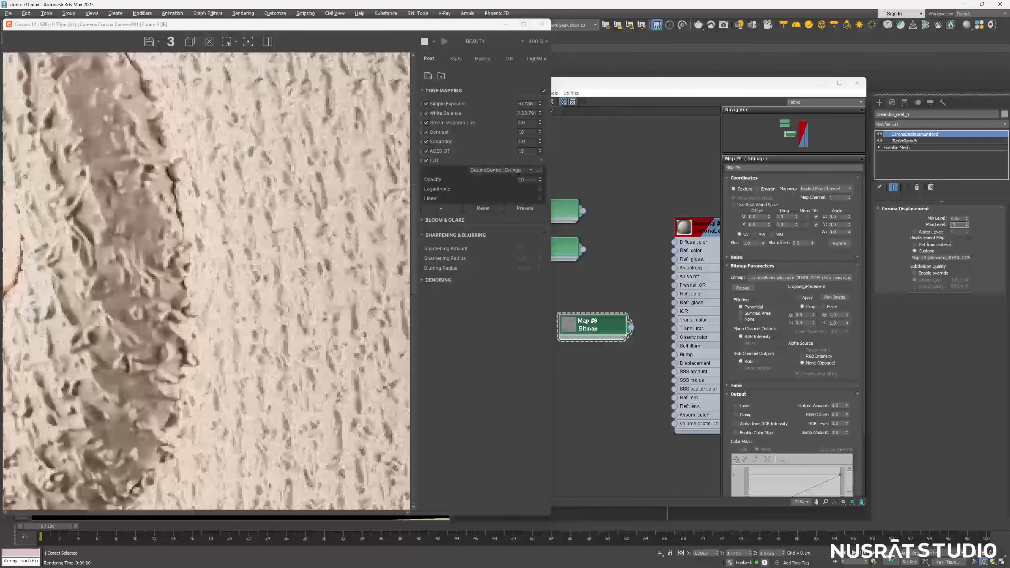
{"action": "type", "text": "01"}
{"action": "key", "text": "Return"}
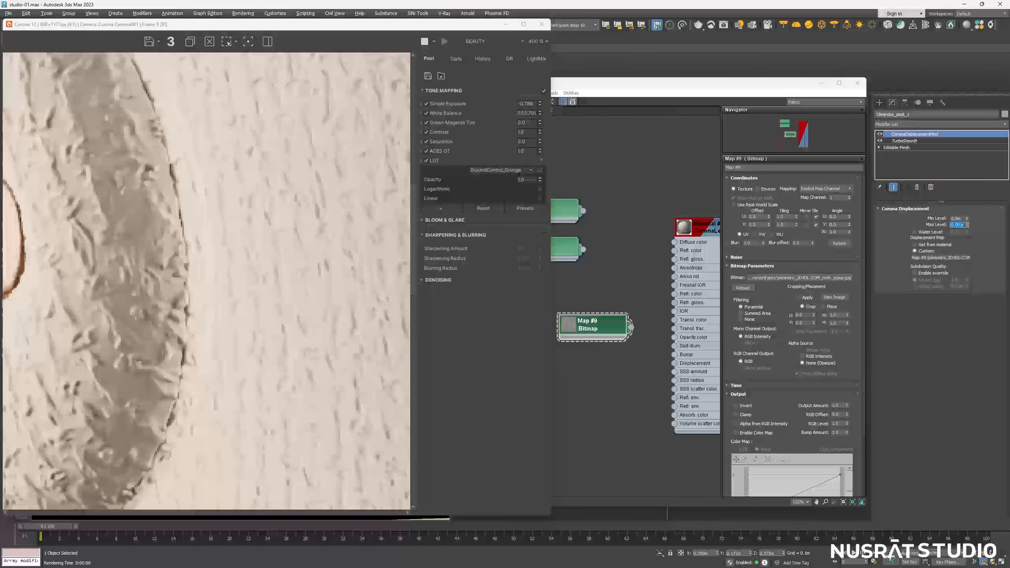
{"action": "scroll", "coordinate": [172, 342], "scroll_direction": "down", "scroll_amount": 1}
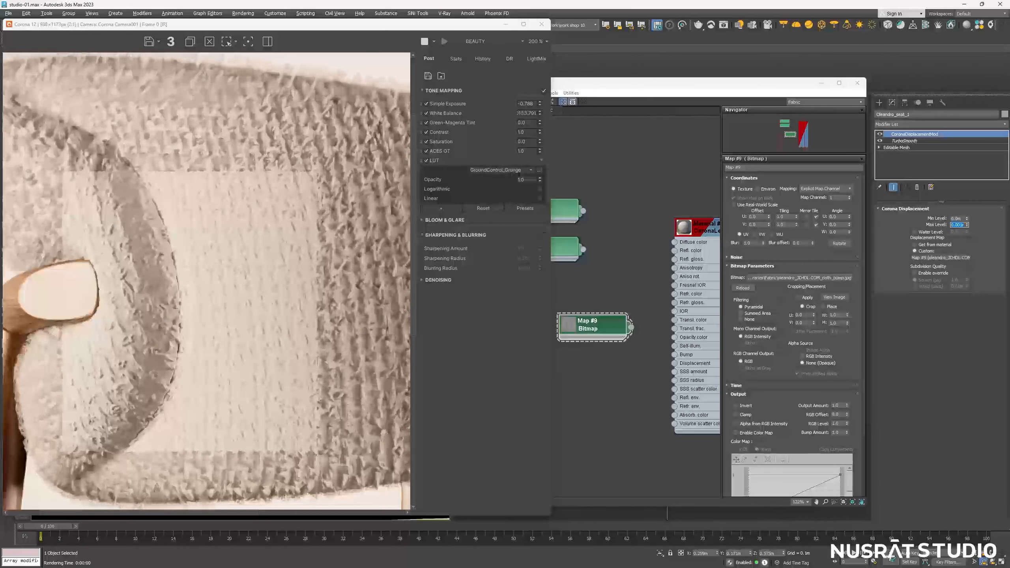
{"action": "scroll", "coordinate": [171, 342], "scroll_direction": "down", "scroll_amount": 1}
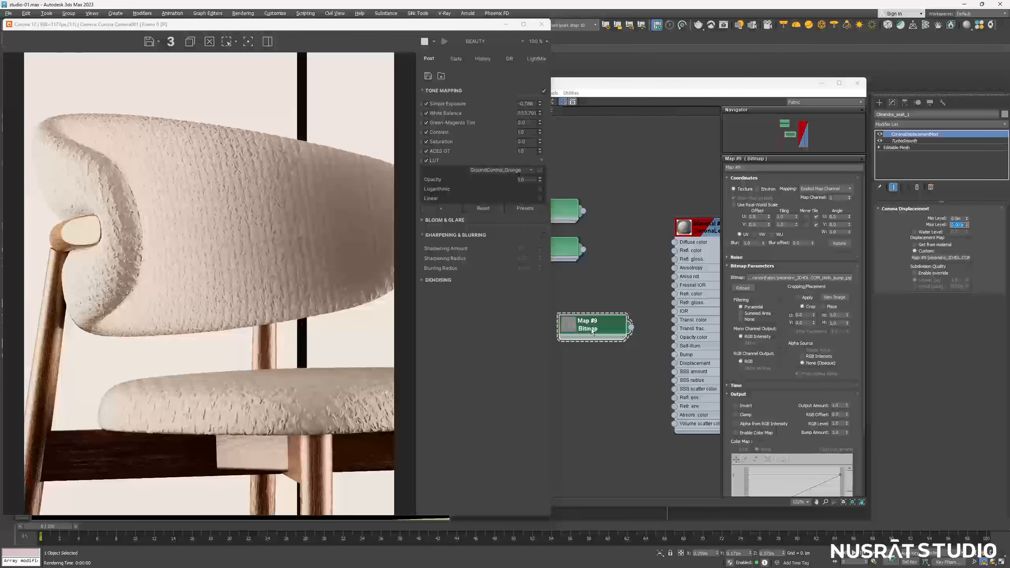
Enlarge the cloth bump bitmap's node preview and try a tiling of 0.5 in both U and V
{"action": "scroll", "coordinate": [583, 321], "scroll_direction": "up", "scroll_amount": 3}
{"action": "middle_click_drag", "start_coordinate": [581, 322], "coordinate": [594, 356]}
{"action": "double_click", "coordinate": [613, 321]}
{"action": "double_click", "coordinate": [785, 216]}
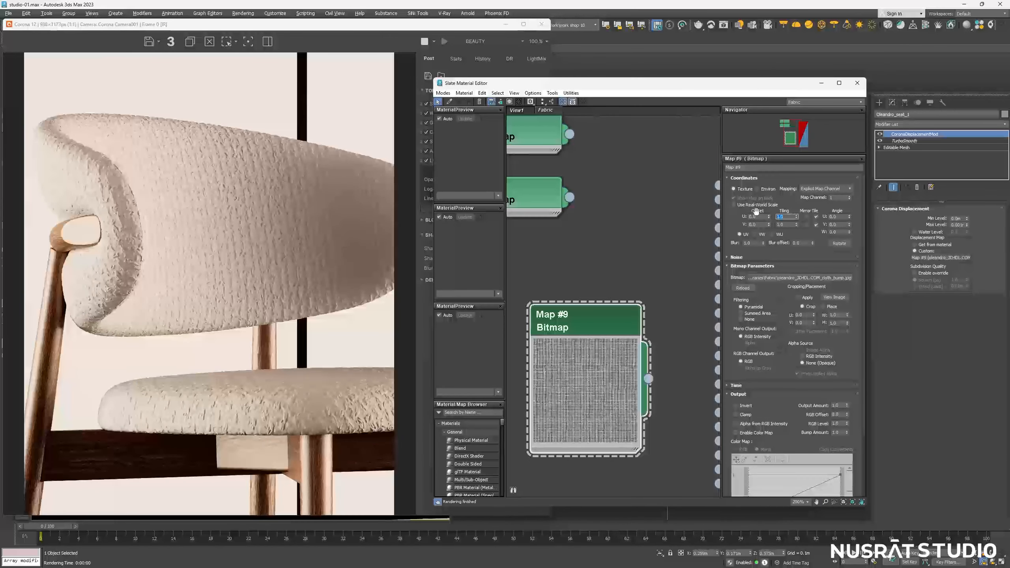
{"action": "type", "text": "0.5"}
{"action": "key", "text": "Return"}
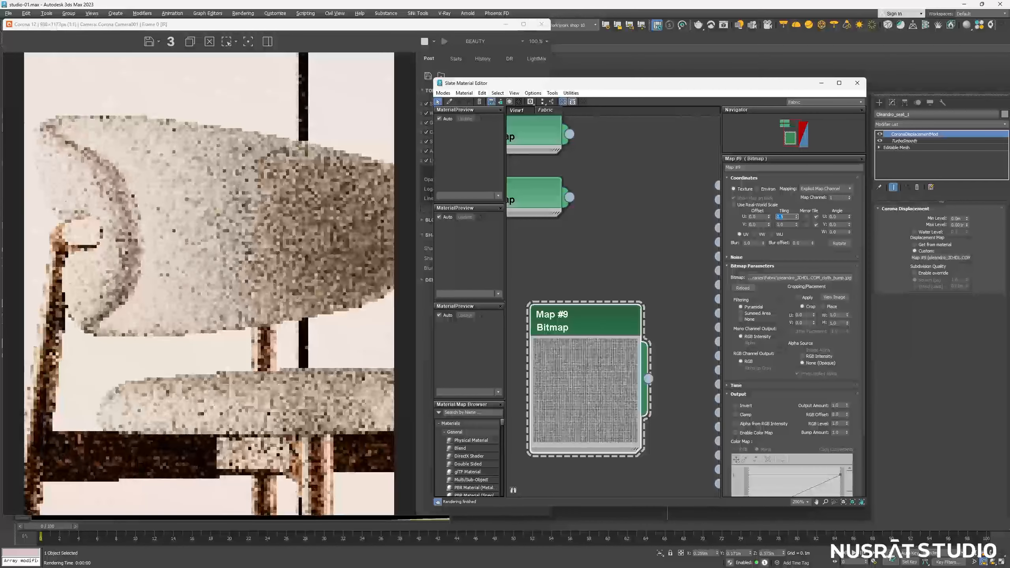
{"action": "type", "text": "0.5"}
{"action": "key", "text": "Return"}
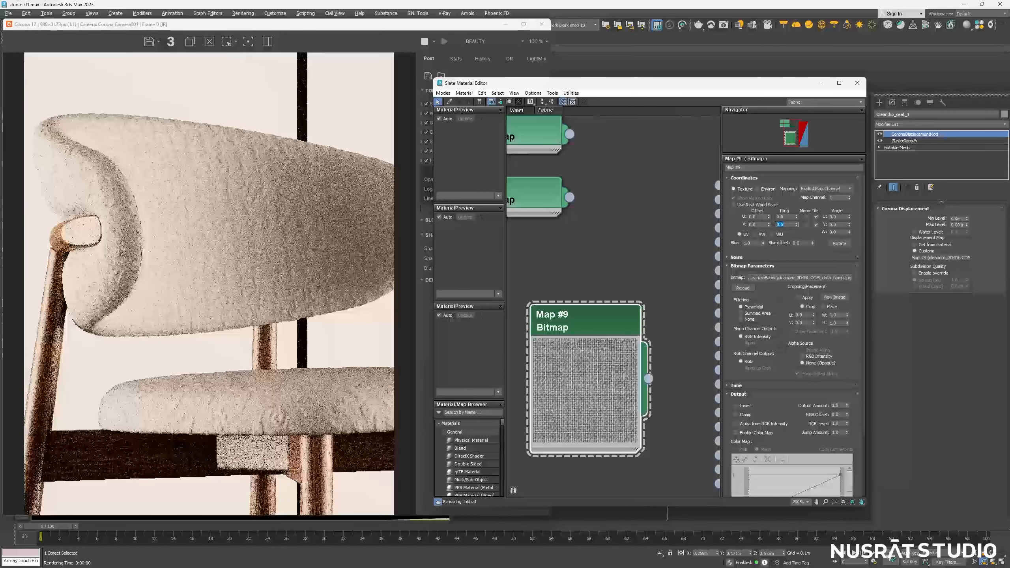
Set the cloth bump bitmap's V and U tiling to 2.0 and check the finer weave on the backrest
{"action": "type", "text": "2"}
{"action": "key", "text": "Return"}
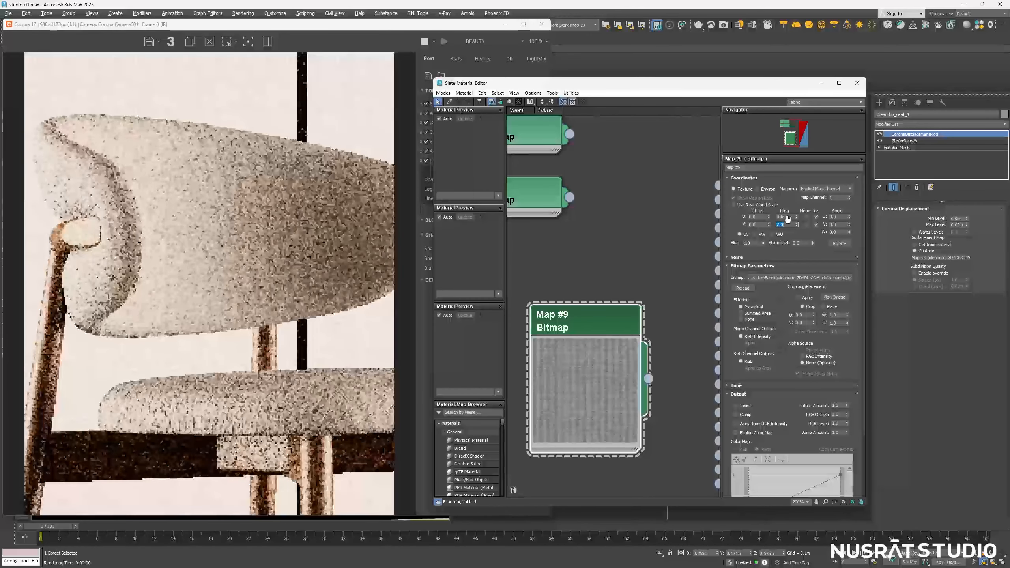
{"action": "type", "text": "2"}
{"action": "key", "text": "Return"}
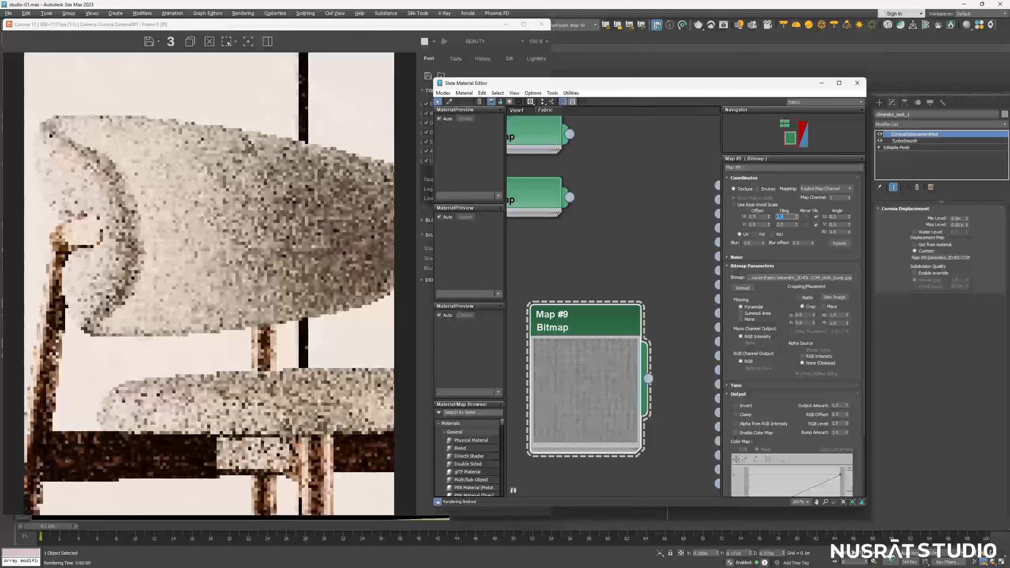
{"action": "scroll", "coordinate": [146, 249], "scroll_direction": "up", "scroll_amount": 1}
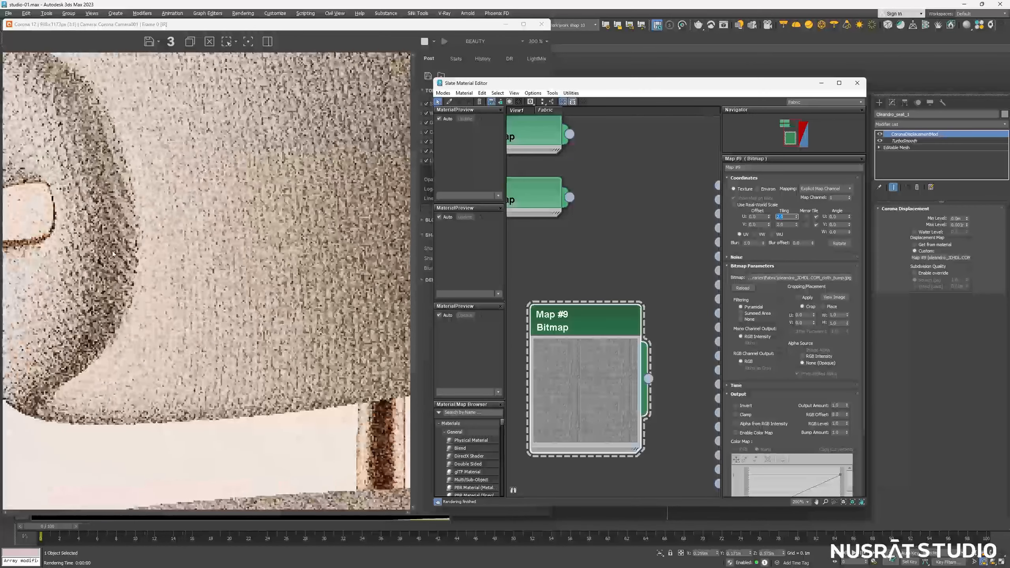
{"action": "middle_click_drag", "start_coordinate": [101, 224], "coordinate": [101, 225]}
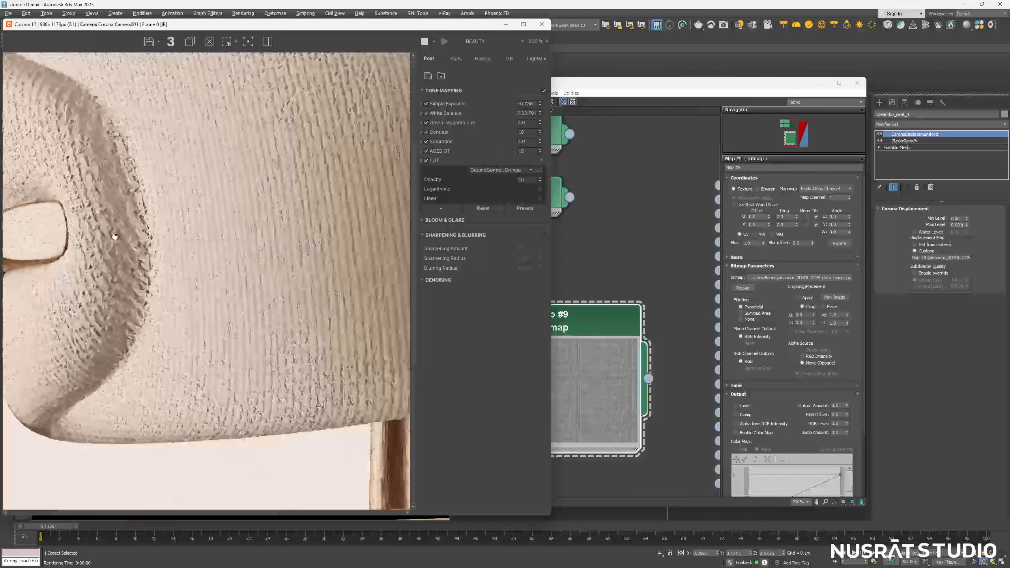
{"action": "scroll", "coordinate": [153, 247], "scroll_direction": "down", "scroll_amount": 1}
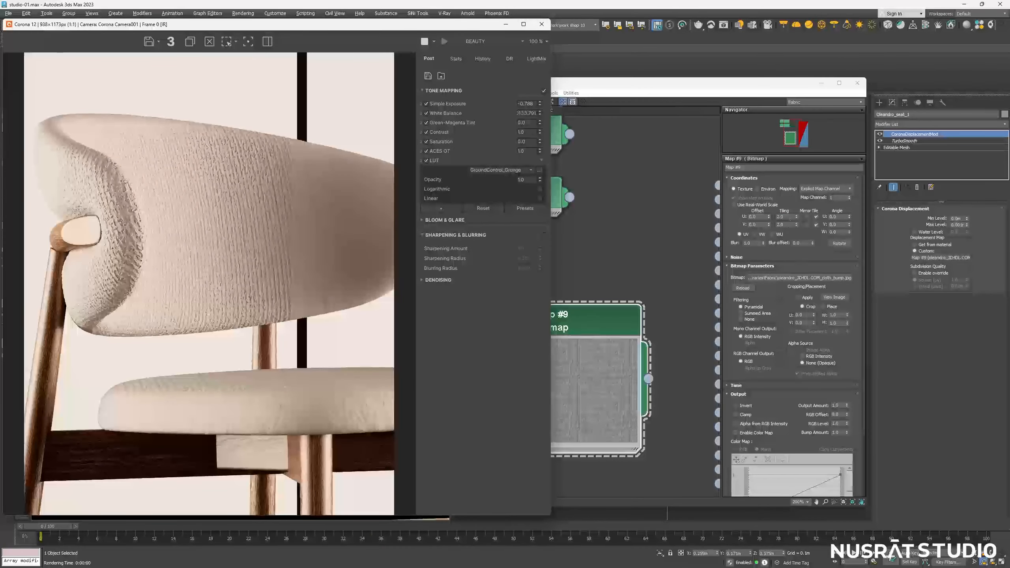
Try a tiling of 3.0 in both U and V on the cloth bump bitmap and check the backrest weave in the render
{"action": "left_click_drag", "start_coordinate": [790, 218], "coordinate": [762, 217]}
{"action": "type", "text": "3"}
{"action": "key", "text": "Tab"}
{"action": "type", "text": "3"}
{"action": "key", "text": "Return"}
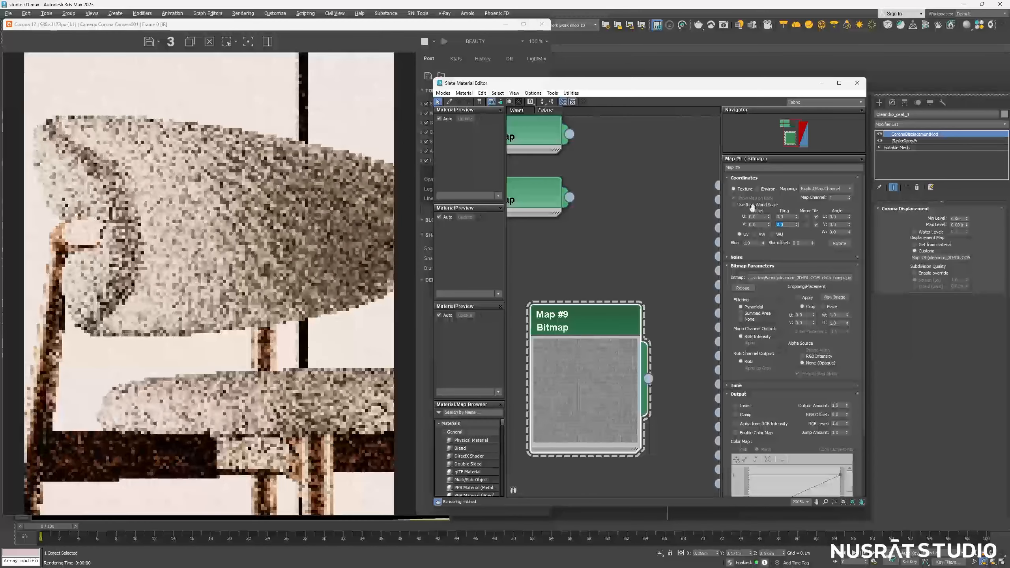
{"action": "scroll", "coordinate": [131, 241], "scroll_direction": "up", "scroll_amount": 1}
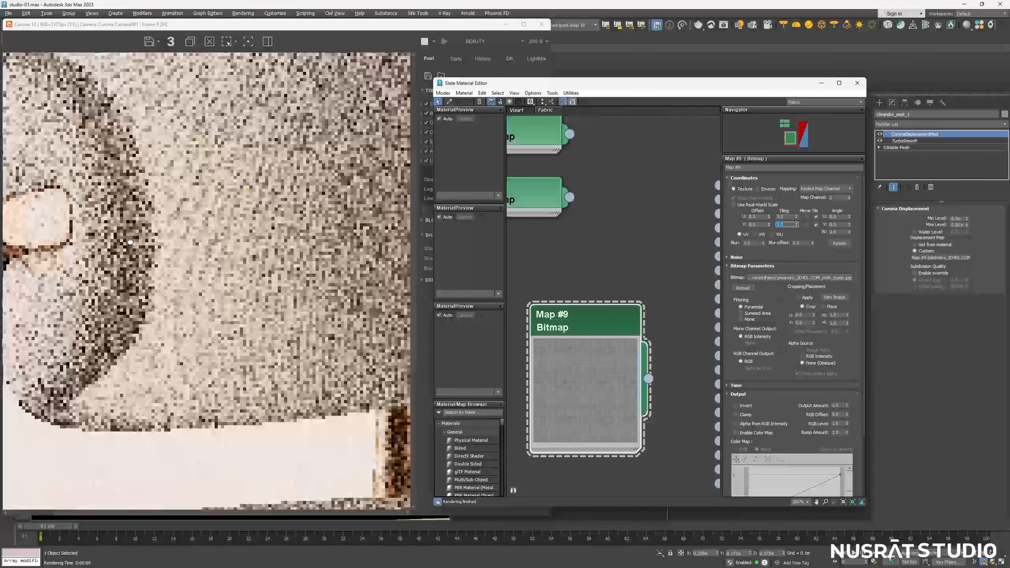
{"action": "left_click_drag", "start_coordinate": [130, 242], "coordinate": [198, 275]}
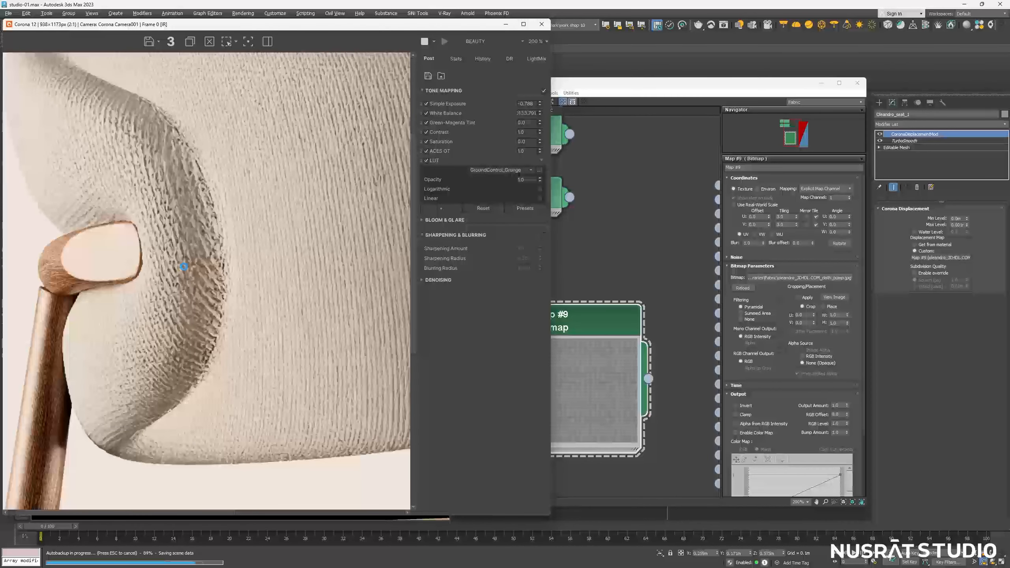
{"action": "scroll", "coordinate": [188, 264], "scroll_direction": "down", "scroll_amount": 1}
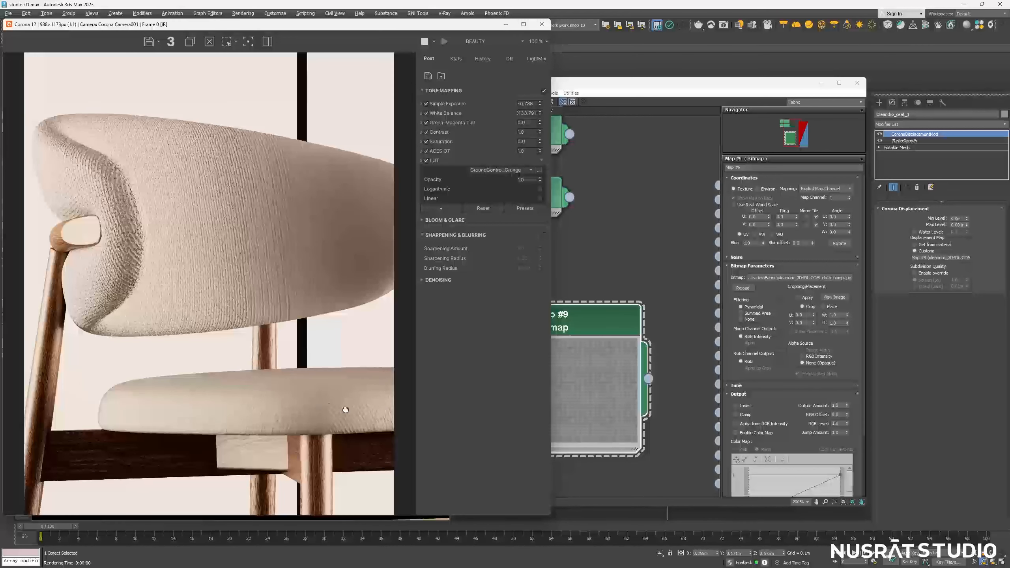
Try a cloth bump bitmap tiling of 3.5 in both U and V and compare the weave in the render
{"action": "double_click", "coordinate": [784, 217]}
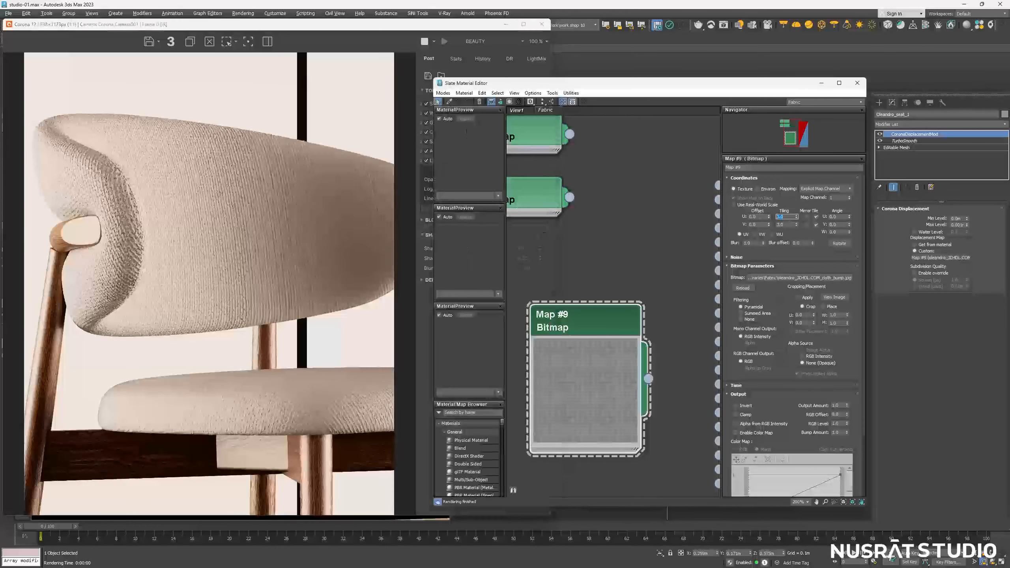
{"action": "type", "text": "3.5"}
{"action": "key", "text": "Tab"}
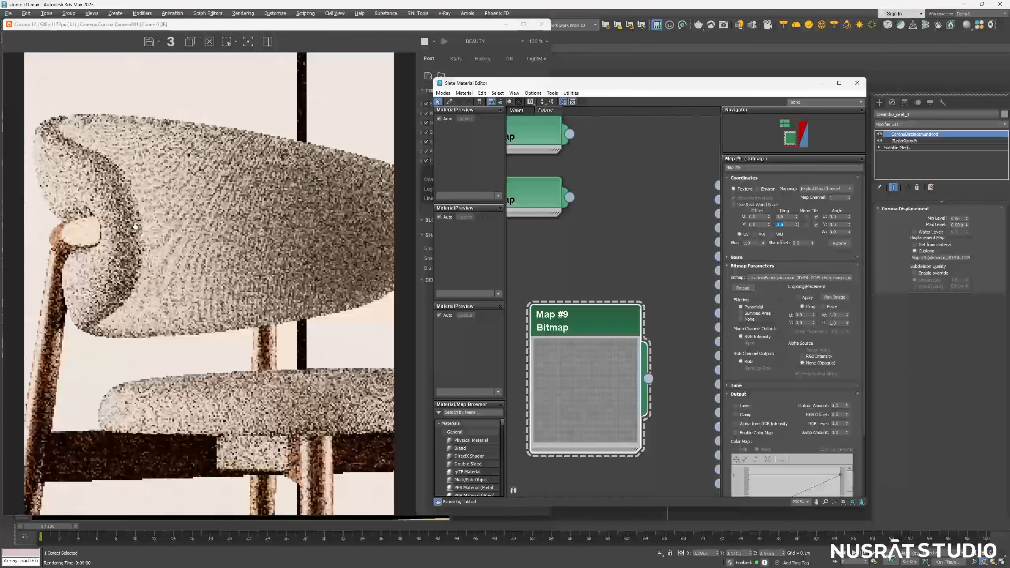
{"action": "scroll", "coordinate": [134, 228], "scroll_direction": "up", "scroll_amount": 1}
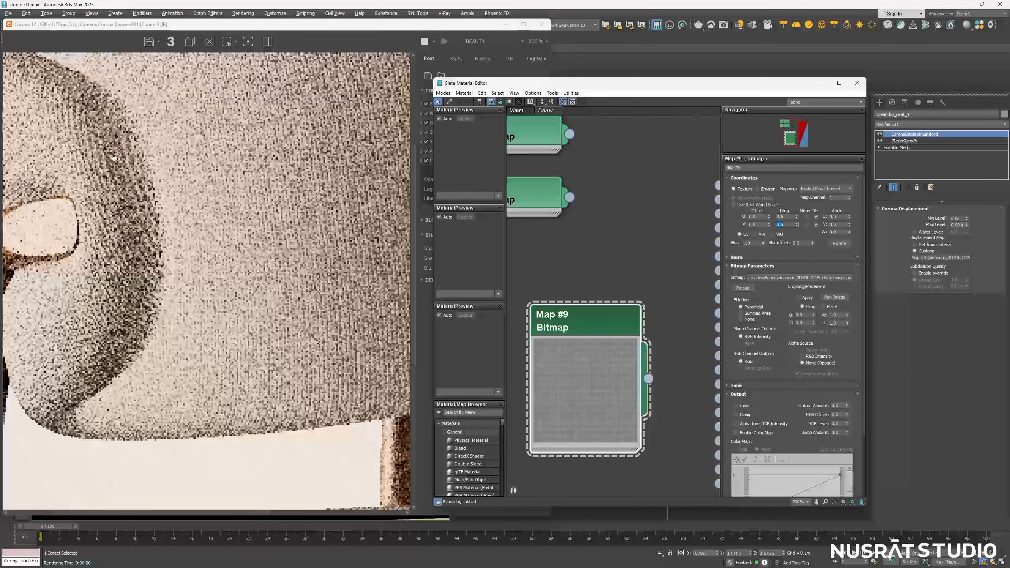
{"action": "scroll", "coordinate": [125, 237], "scroll_direction": "down", "scroll_amount": 1}
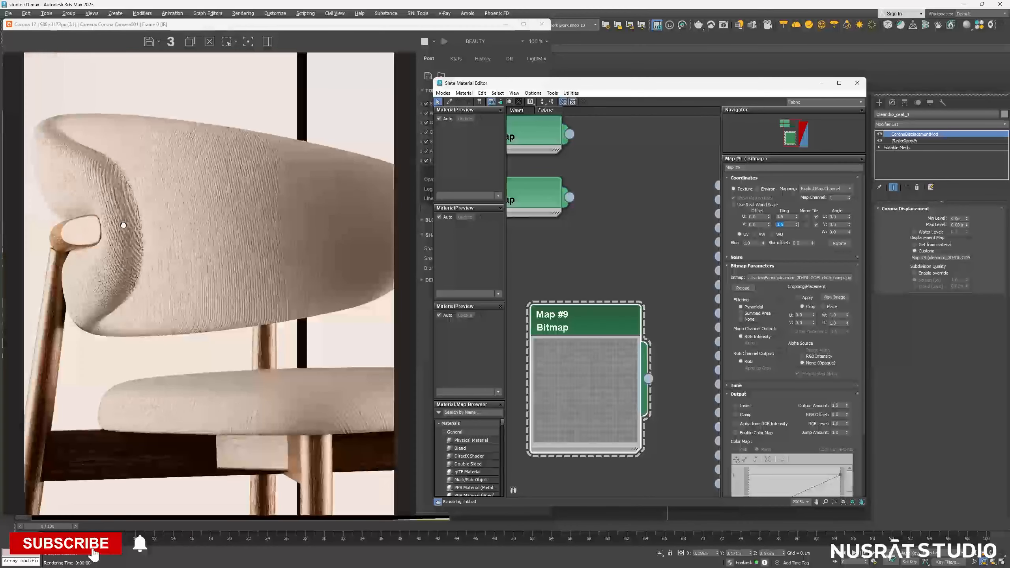
Add a Falloff map to the node graph near the two cloth color bitmaps
{"action": "scroll", "coordinate": [619, 296], "scroll_direction": "down", "scroll_amount": 3}
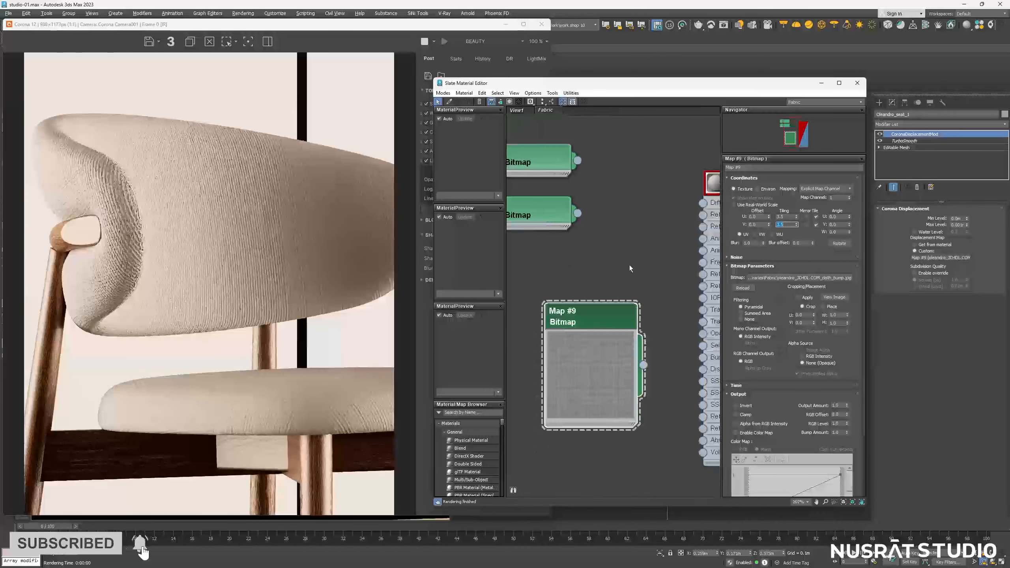
{"action": "middle_click_drag", "start_coordinate": [599, 177], "coordinate": [538, 201]}
{"action": "right_click", "coordinate": [629, 249]}
{"action": "mouse_move", "coordinate": [656, 271]}
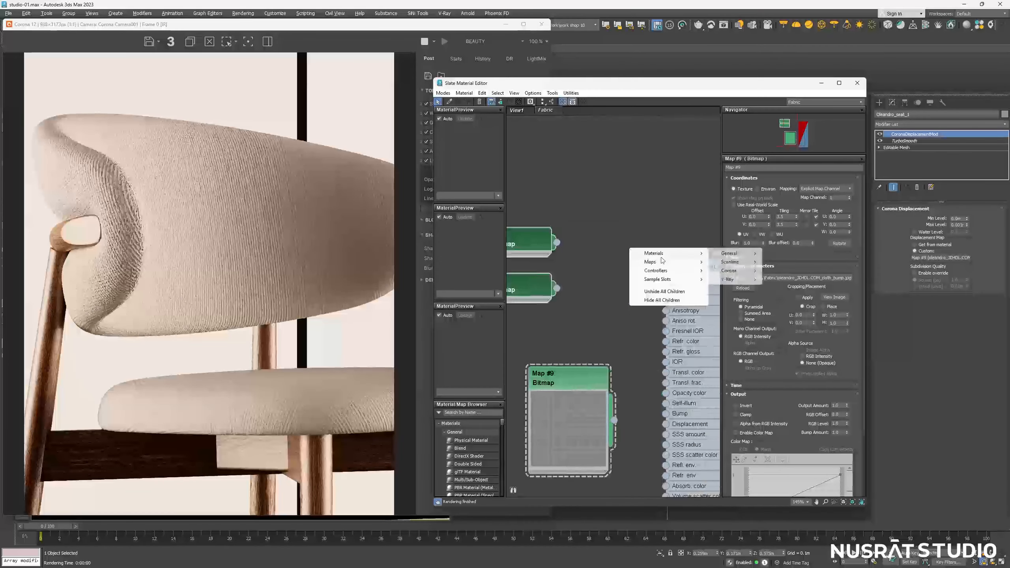
{"action": "mouse_move", "coordinate": [724, 274]}
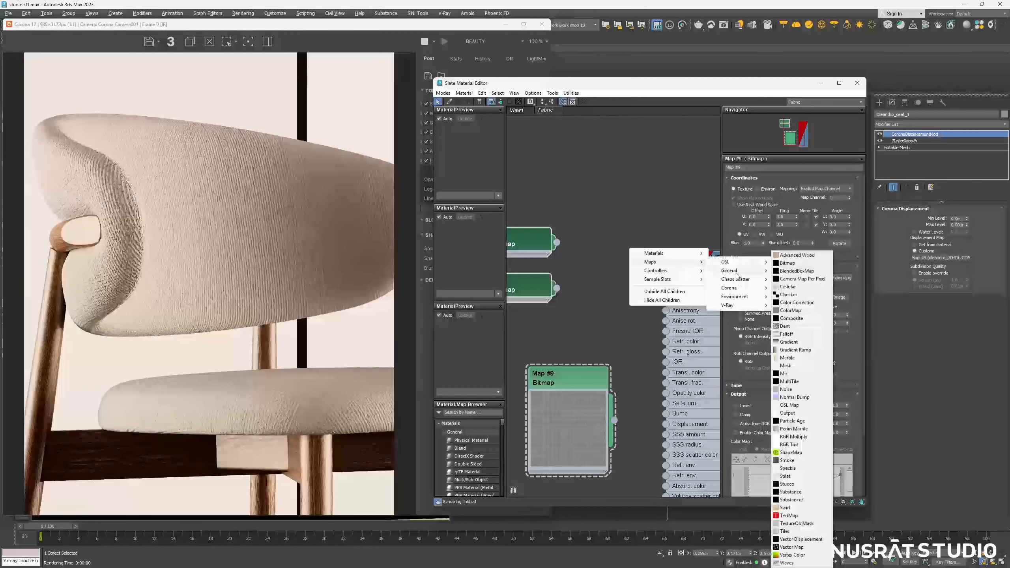
{"action": "left_click", "coordinate": [796, 335]}
Wire the two cloth color bitmaps into the Falloff's Map 1 and Map 2, and the Falloff into the material's Diffuse color
{"action": "scroll", "coordinate": [672, 252], "scroll_direction": "up", "scroll_amount": 1}
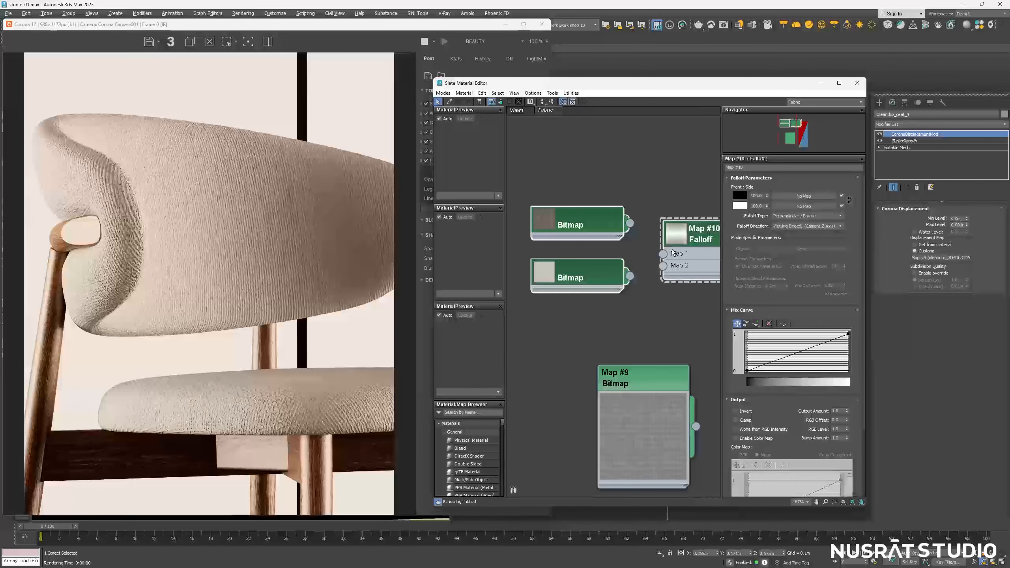
{"action": "left_click_drag", "start_coordinate": [672, 250], "coordinate": [594, 250]}
{"action": "middle_click_drag", "start_coordinate": [571, 245], "coordinate": [600, 248]}
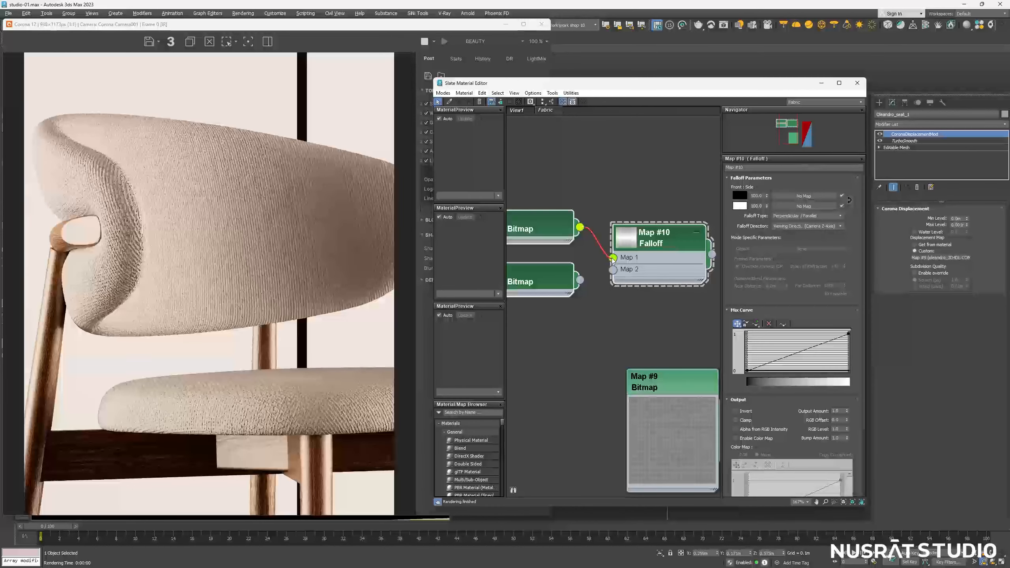
{"action": "mouse_move", "coordinate": [613, 259]}
{"action": "left_mouse_down"}
{"action": "mouse_move", "coordinate": [584, 277]}
{"action": "mouse_move", "coordinate": [613, 270]}
{"action": "left_mouse_up"}
{"action": "middle_click_drag", "start_coordinate": [677, 277], "coordinate": [611, 265]}
{"action": "left_click_drag", "start_coordinate": [592, 252], "coordinate": [661, 267]}
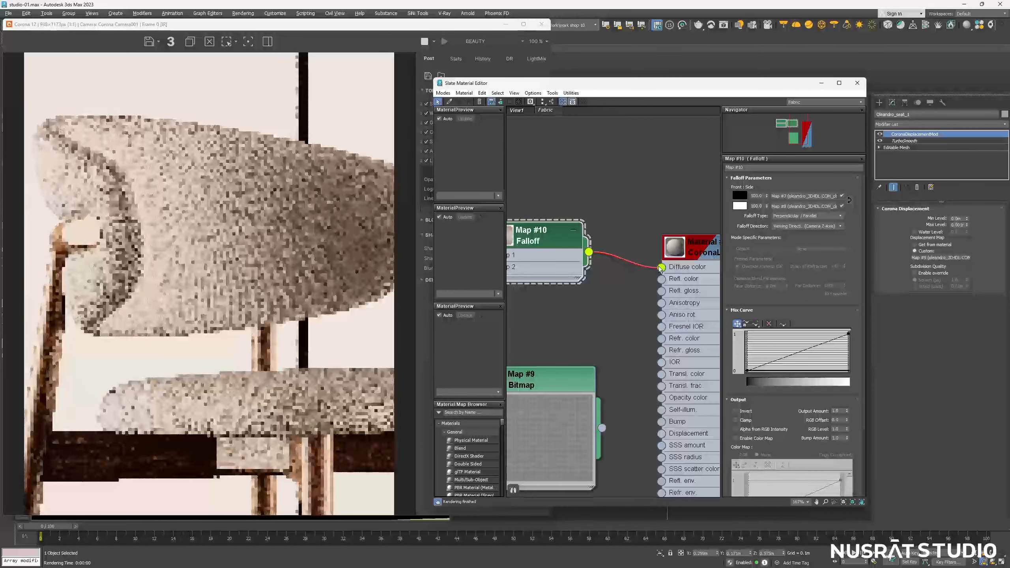
{"action": "middle_click_drag", "start_coordinate": [510, 257], "coordinate": [621, 276]}
{"action": "scroll", "coordinate": [564, 270], "scroll_direction": "up", "scroll_amount": 1}
{"action": "scroll", "coordinate": [115, 205], "scroll_direction": "up", "scroll_amount": 2}
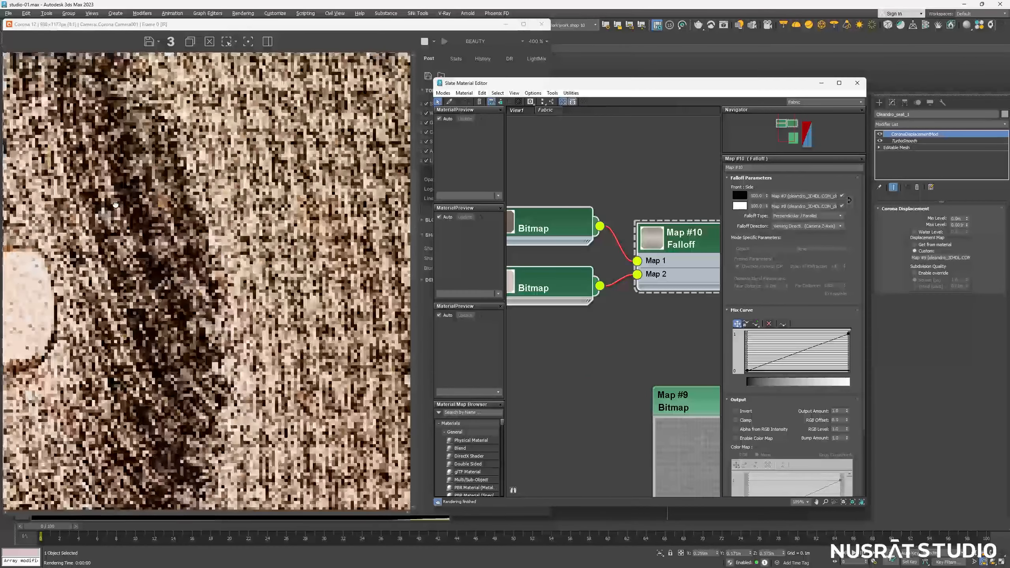
{"action": "scroll", "coordinate": [115, 205], "scroll_direction": "down", "scroll_amount": 1}
Set the tiling of the darker cloth bitmap feeding Falloff Map 1 to 3.5 in both U and V
{"action": "middle_click_drag", "start_coordinate": [596, 350], "coordinate": [624, 369]}
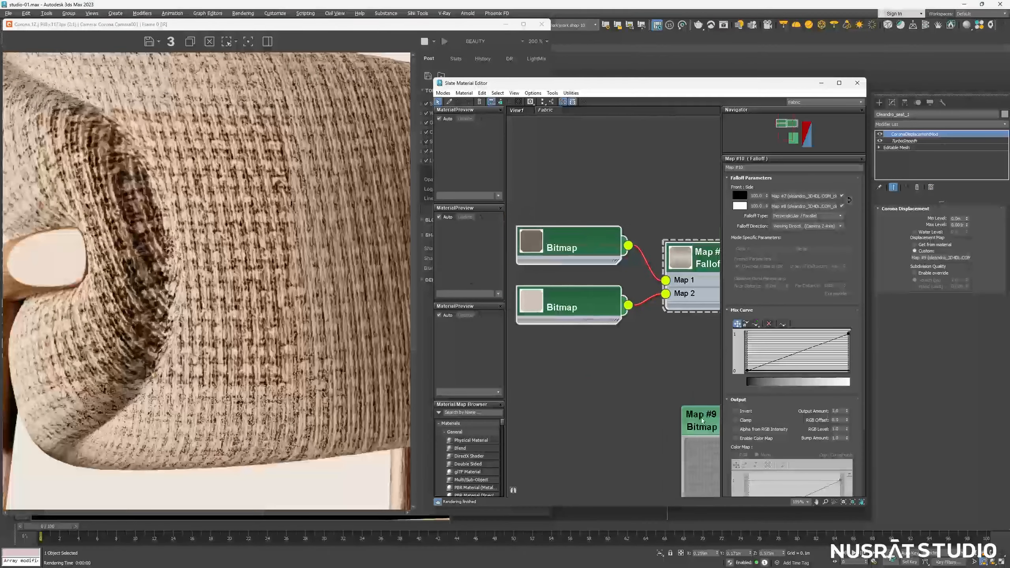
{"action": "double_click", "coordinate": [568, 247]}
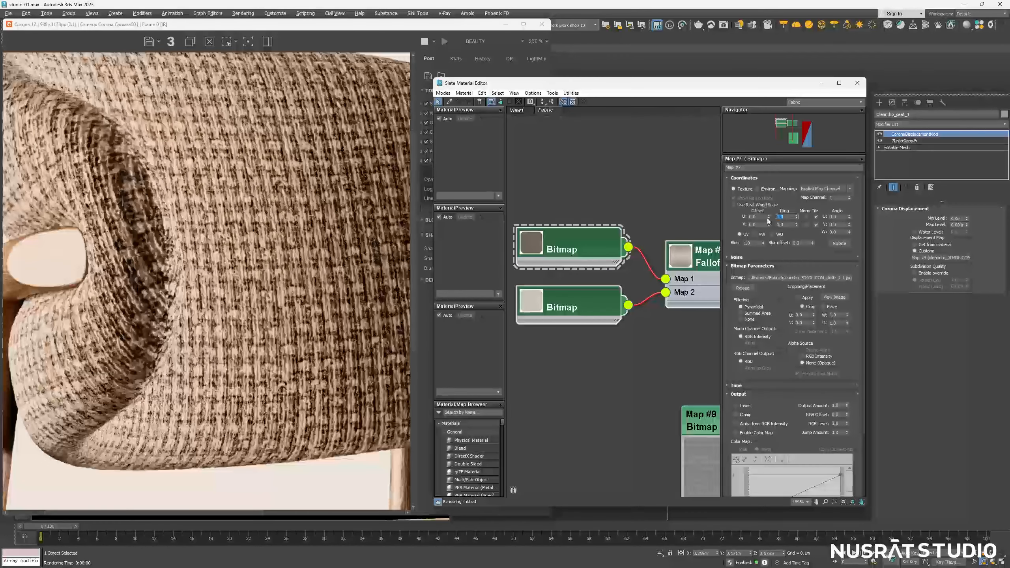
{"action": "type", "text": "3.5"}
{"action": "key", "text": "Tab"}
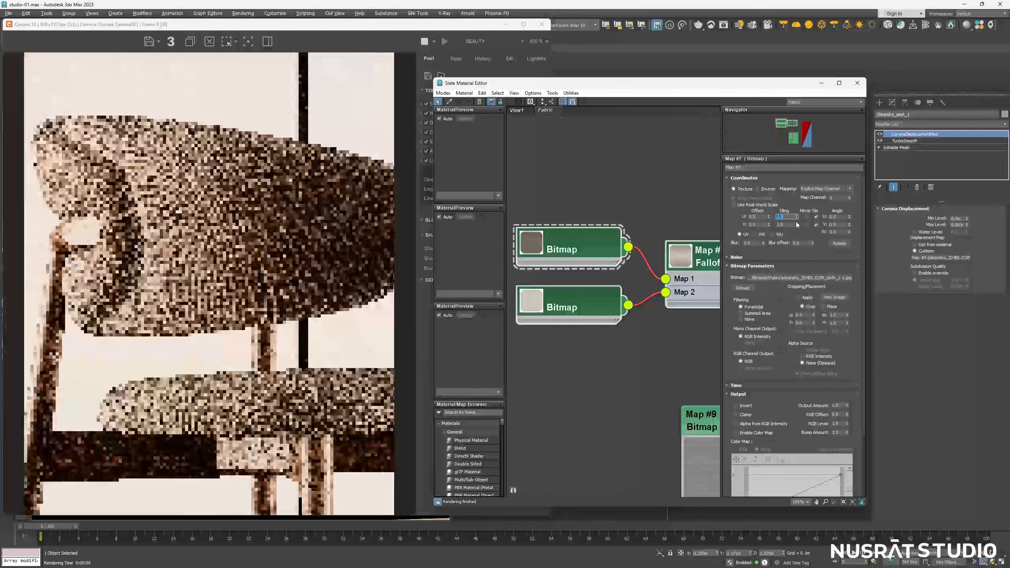
{"action": "type", "text": "3.5"}
{"action": "key", "text": "Return"}
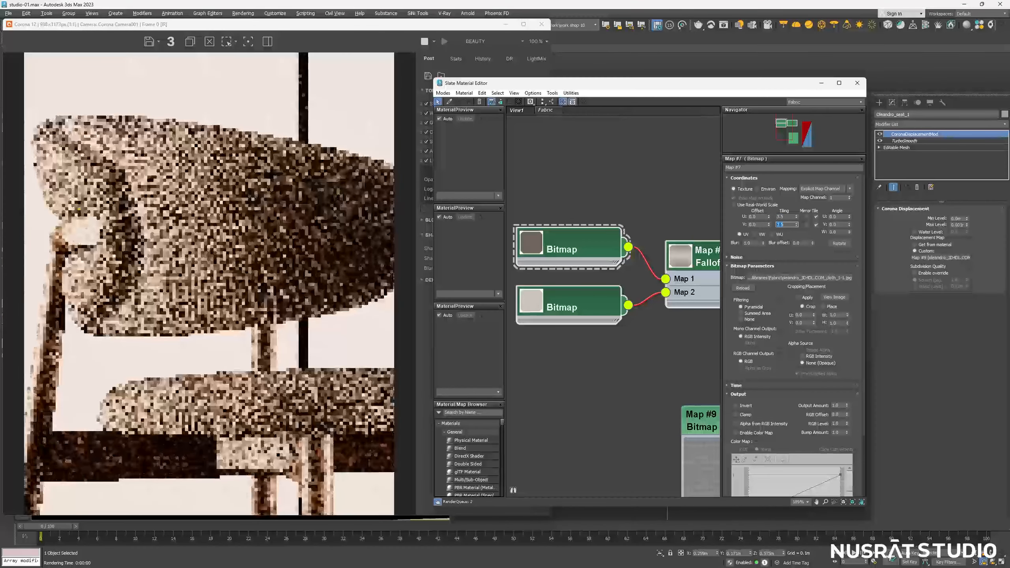
Try a tiling of 3.5 in U and V on the lighter cloth bitmap feeding Falloff Map 2 and check the render
{"action": "double_click", "coordinate": [580, 303]}
{"action": "double_click", "coordinate": [786, 217]}
{"action": "type", "text": "3.5"}
{"action": "key", "text": "Tab"}
{"action": "type", "text": "3.5"}
{"action": "key", "text": "Return"}
{"action": "left_click", "coordinate": [163, 242]}
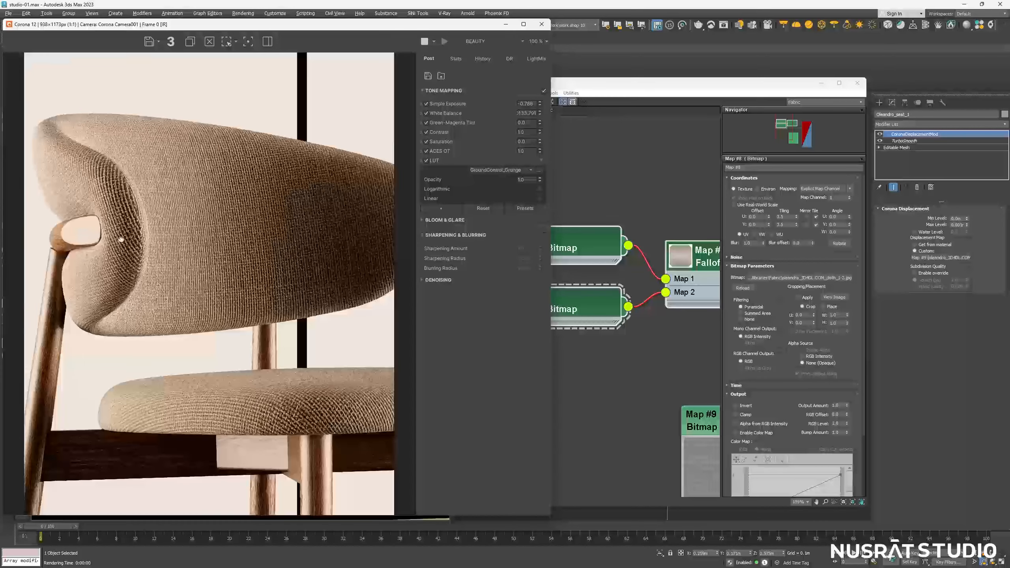
{"action": "scroll", "coordinate": [121, 239], "scroll_direction": "up", "scroll_amount": 2}
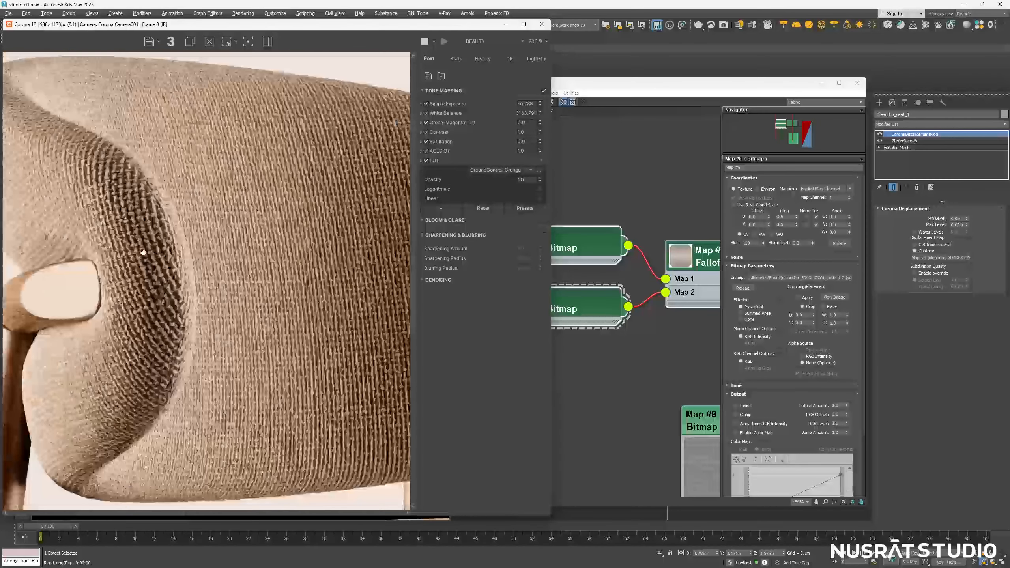
{"action": "scroll", "coordinate": [144, 252], "scroll_direction": "down", "scroll_amount": 2}
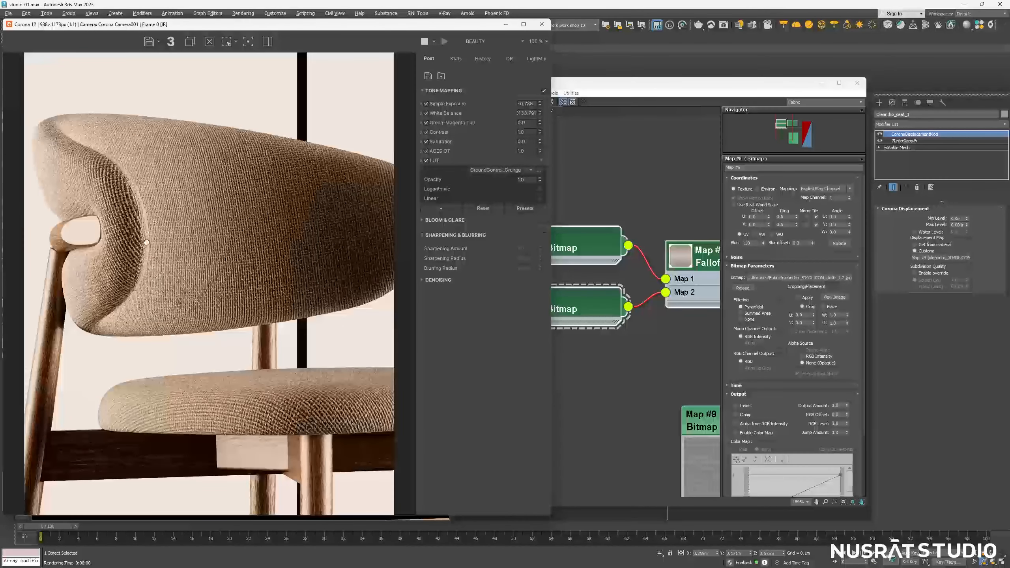
Set the lighter cloth bitmap's tiling to 4.0 in both U and V
{"action": "double_click", "coordinate": [780, 216]}
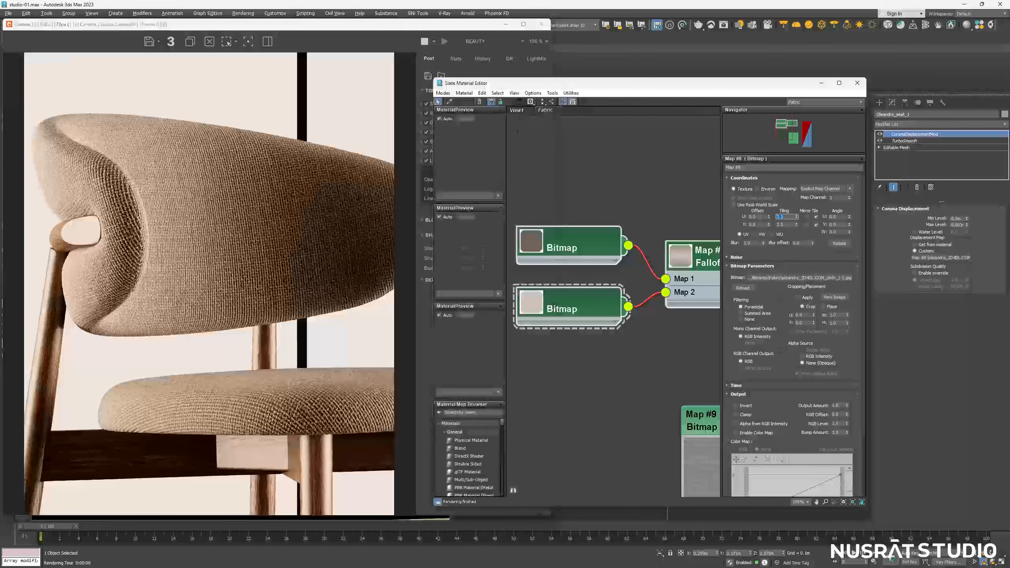
{"action": "type", "text": "4"}
{"action": "key", "text": "Tab"}
{"action": "type", "text": "4"}
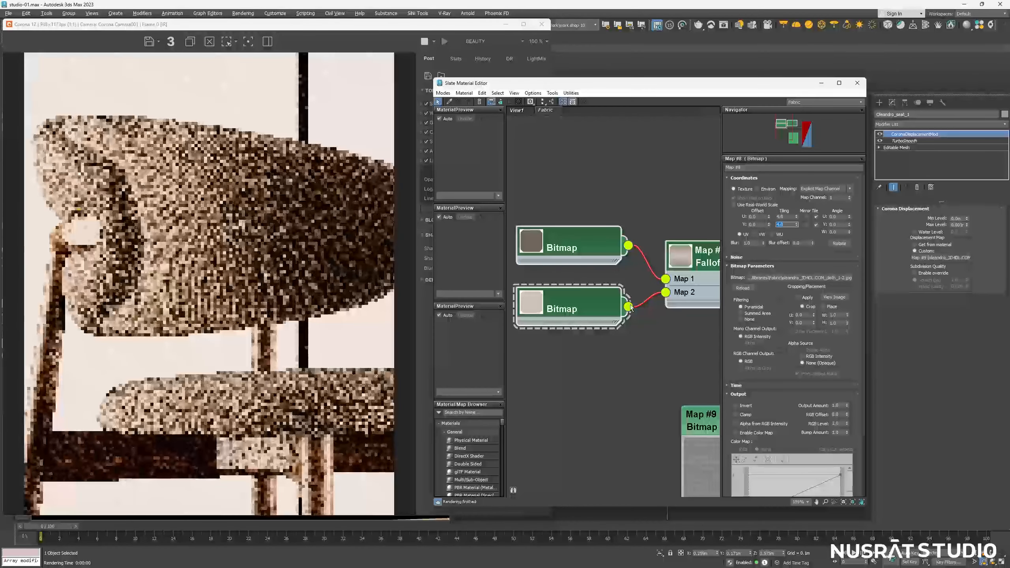
{"action": "key", "text": "Return"}
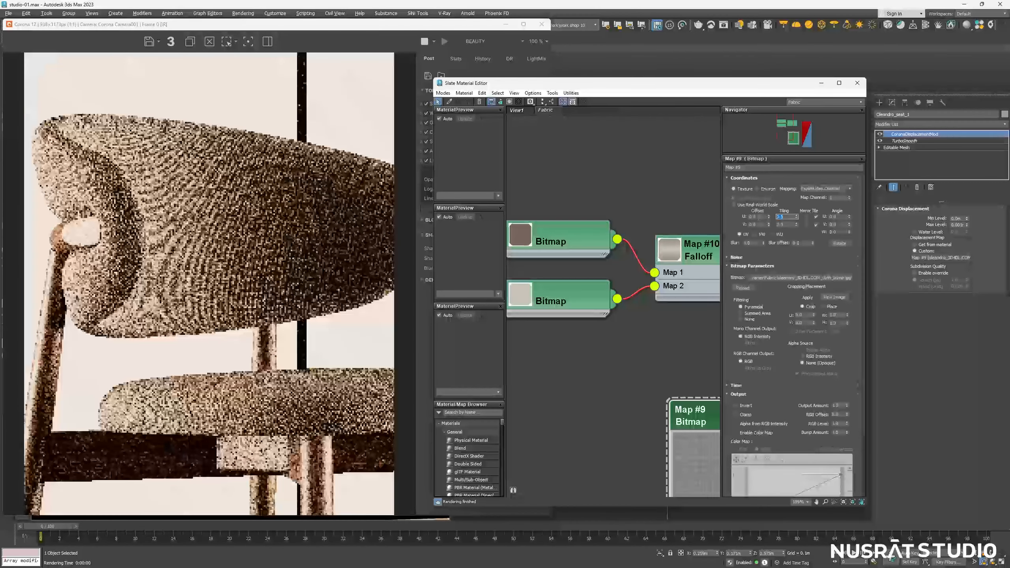
Set the cloth bump bitmap's tiling to 4.0 in both U and V and examine the weave up close in the render
{"action": "type", "text": "4"}
{"action": "key", "text": "Tab"}
{"action": "type", "text": "4"}
{"action": "key", "text": "Return"}
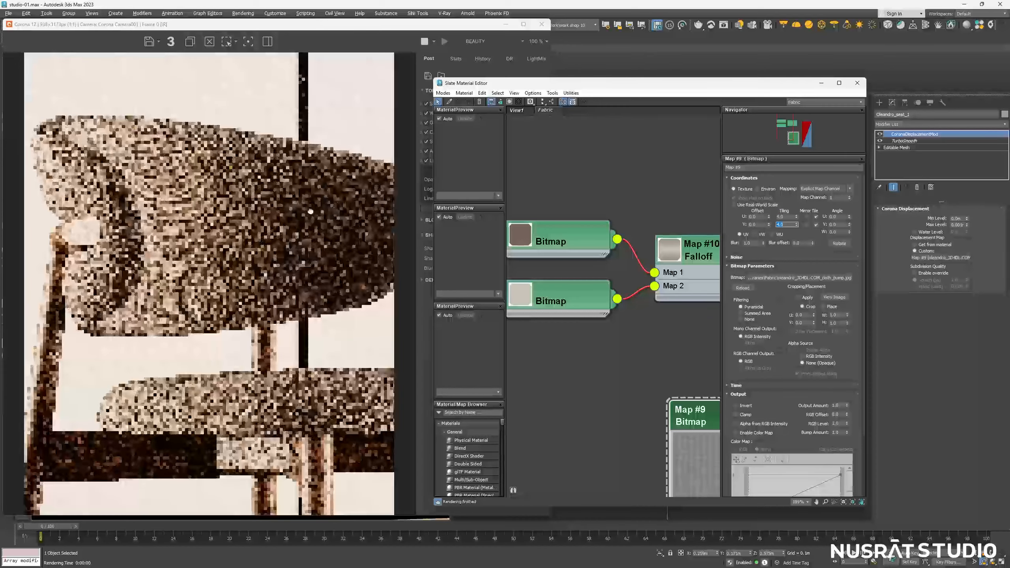
{"action": "scroll", "coordinate": [125, 230], "scroll_direction": "up", "scroll_amount": 2}
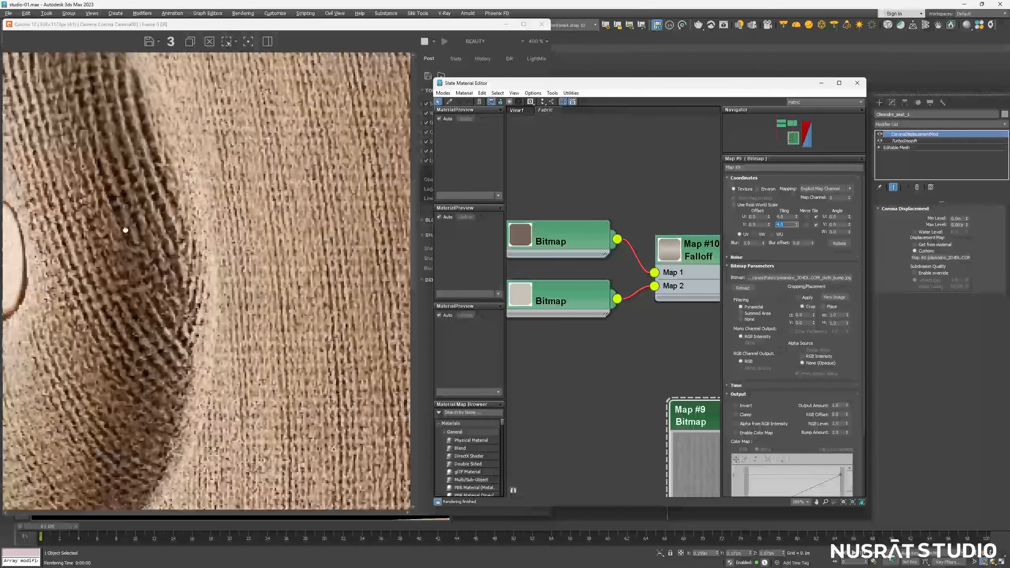
{"action": "scroll", "coordinate": [120, 263], "scroll_direction": "up", "scroll_amount": 1}
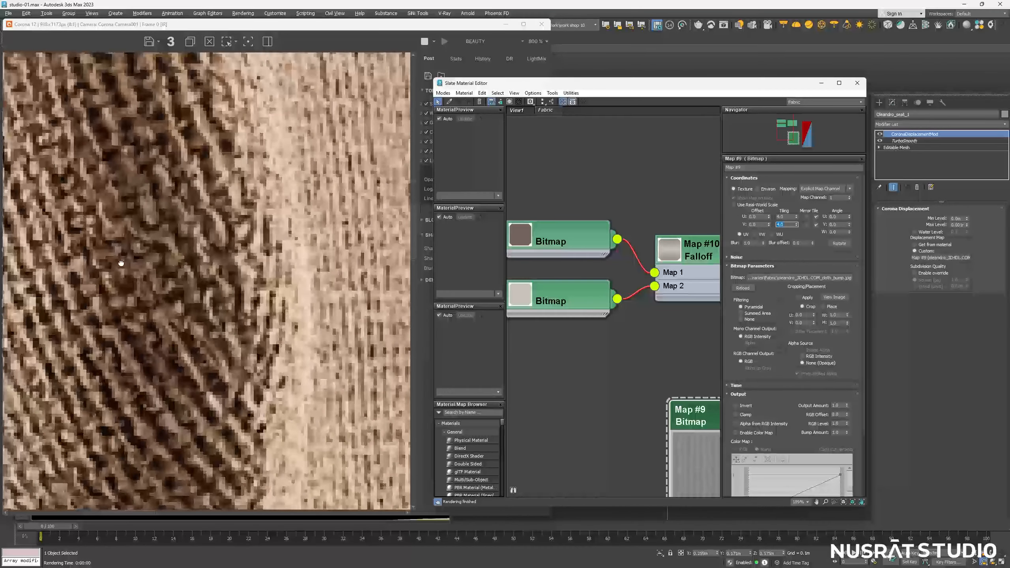
{"action": "scroll", "coordinate": [121, 263], "scroll_direction": "down", "scroll_amount": 3}
{"action": "scroll", "coordinate": [670, 306], "scroll_direction": "down", "scroll_amount": 2}
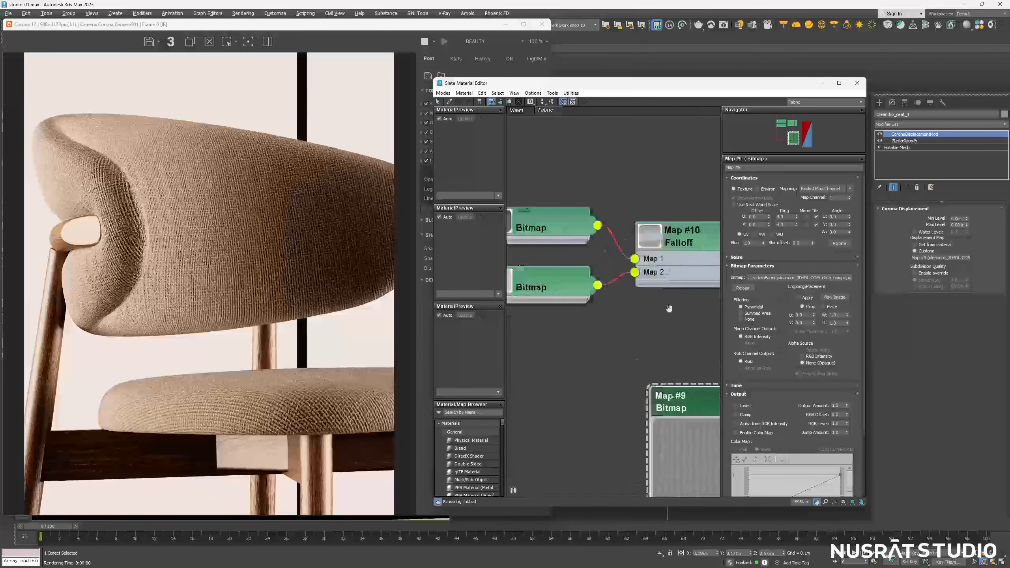
Connect the cloth bump bitmap to the fabric material's Bump input
{"action": "middle_click_drag", "start_coordinate": [669, 307], "coordinate": [574, 278]}
{"action": "scroll", "coordinate": [660, 334], "scroll_direction": "up", "scroll_amount": 2}
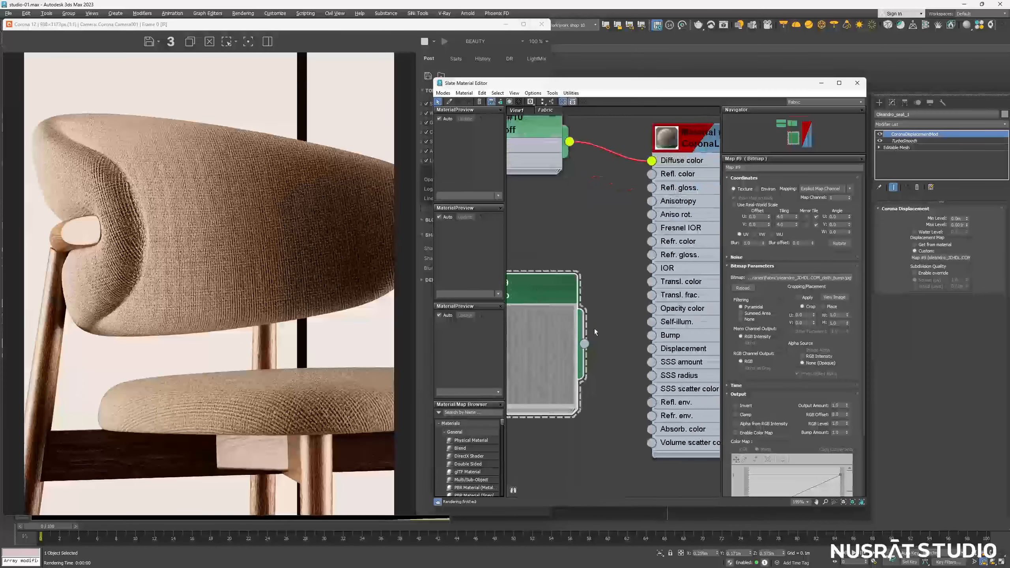
{"action": "left_click_drag", "start_coordinate": [584, 343], "coordinate": [652, 335]}
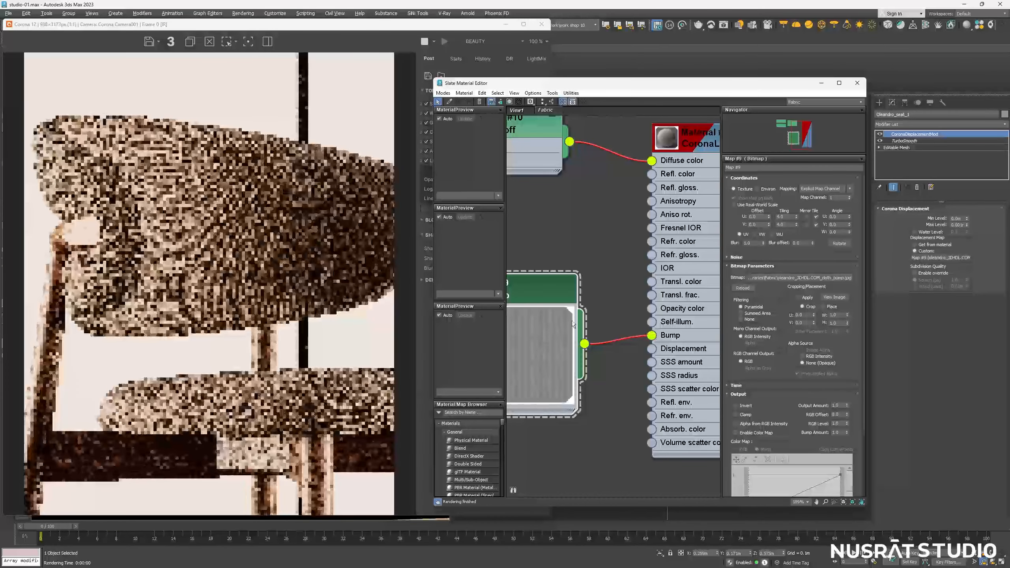
Examine the bumped fabric on the seat cushion and the curved backrest edge in the render
{"action": "left_click", "coordinate": [141, 230]}
{"action": "scroll", "coordinate": [313, 419], "scroll_direction": "up", "scroll_amount": 1}
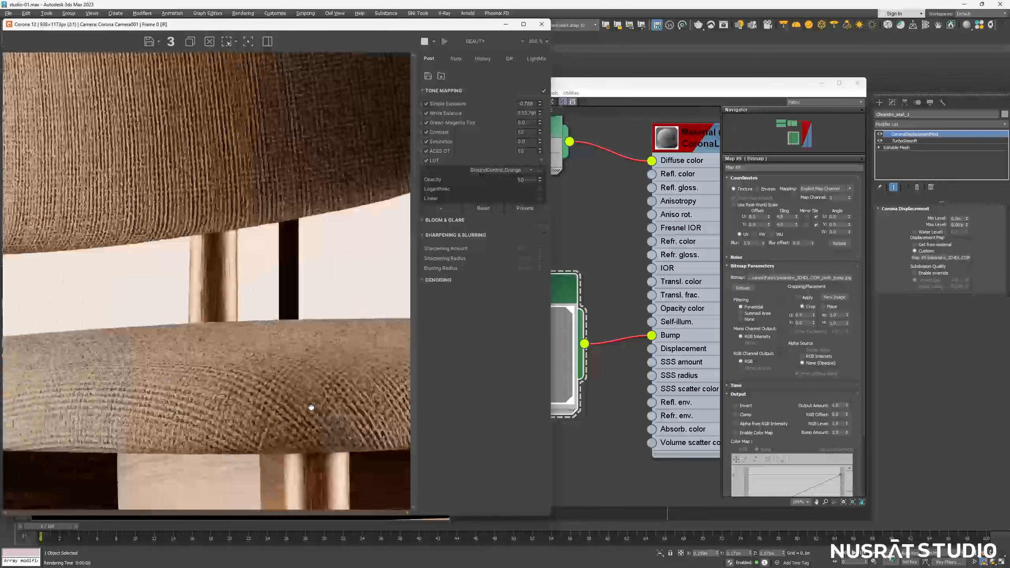
{"action": "scroll", "coordinate": [312, 408], "scroll_direction": "down", "scroll_amount": 2}
{"action": "scroll", "coordinate": [173, 281], "scroll_direction": "down", "scroll_amount": 1}
{"action": "scroll", "coordinate": [172, 281], "scroll_direction": "up", "scroll_amount": 1}
{"action": "scroll", "coordinate": [173, 281], "scroll_direction": "up", "scroll_amount": 1}
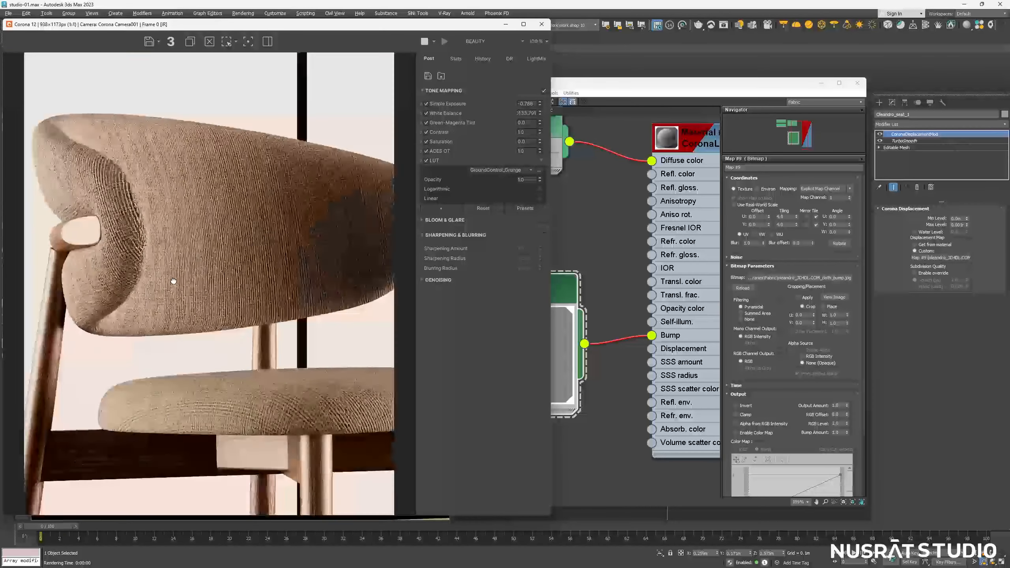
{"action": "scroll", "coordinate": [130, 203], "scroll_direction": "up", "scroll_amount": 1}
{"action": "left_click_drag", "start_coordinate": [130, 203], "coordinate": [186, 232]}
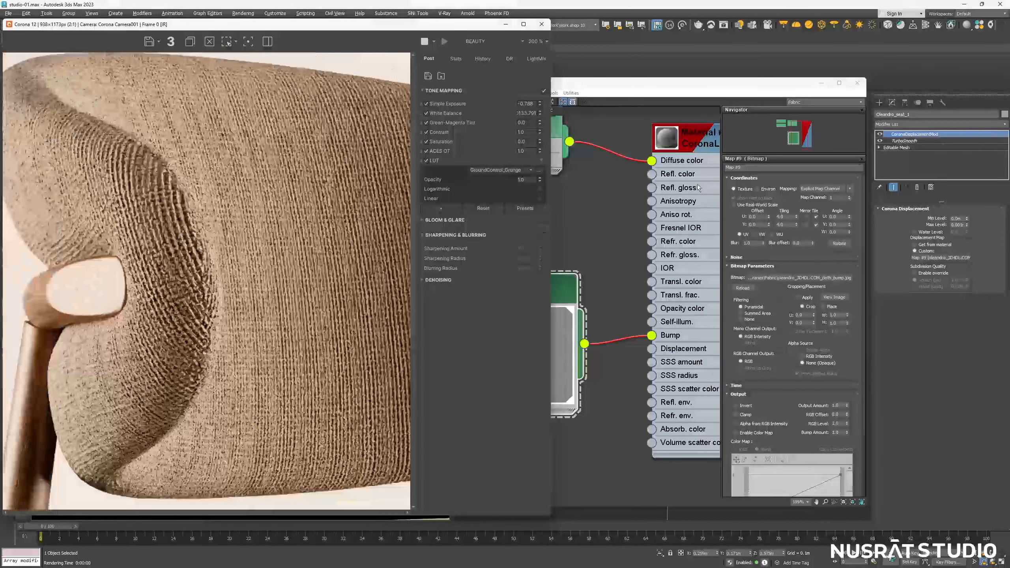
Open the fabric material's Bump map amount for editing
{"action": "left_click", "coordinate": [686, 171]}
{"action": "double_click", "coordinate": [698, 218]}
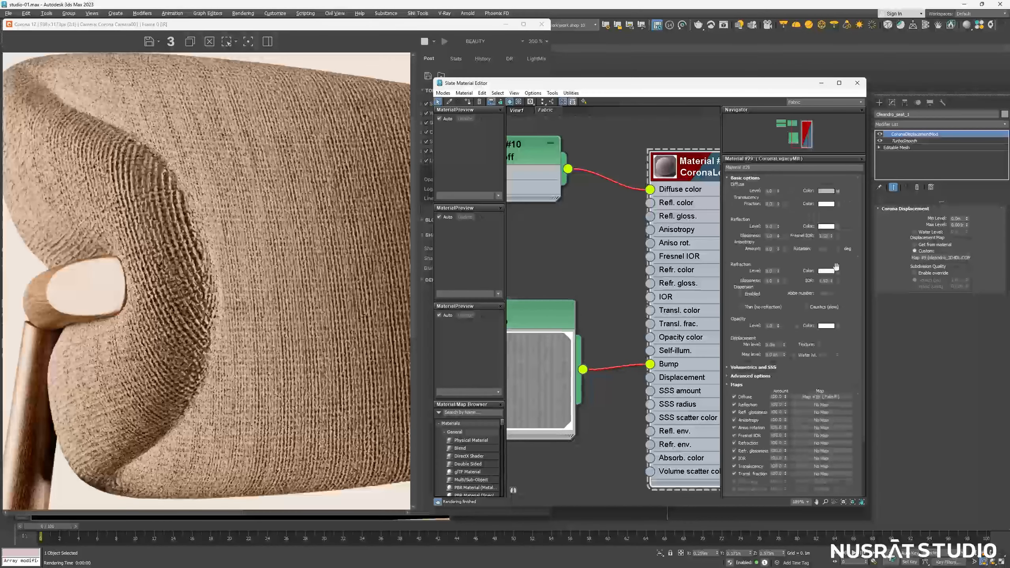
{"action": "left_click_drag", "start_coordinate": [863, 272], "coordinate": [863, 350]}
{"action": "double_click", "coordinate": [776, 466]}
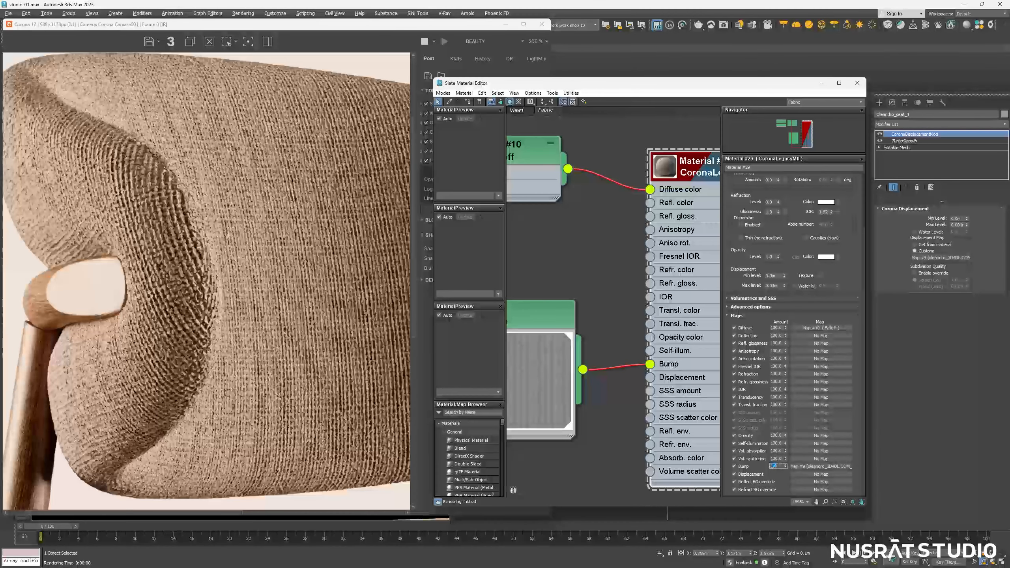
Turn off the seat's displacement modifier, disconnect the Falloff map from Diffuse color, and examine the bump alone on the backrest
{"action": "left_click", "coordinate": [879, 135]}
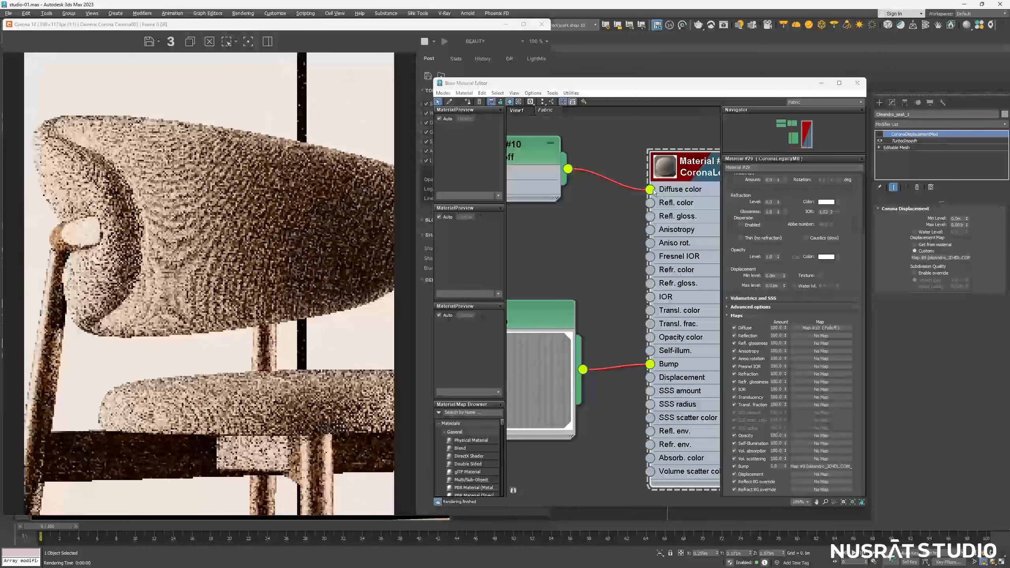
{"action": "left_click_drag", "start_coordinate": [648, 189], "coordinate": [628, 191]}
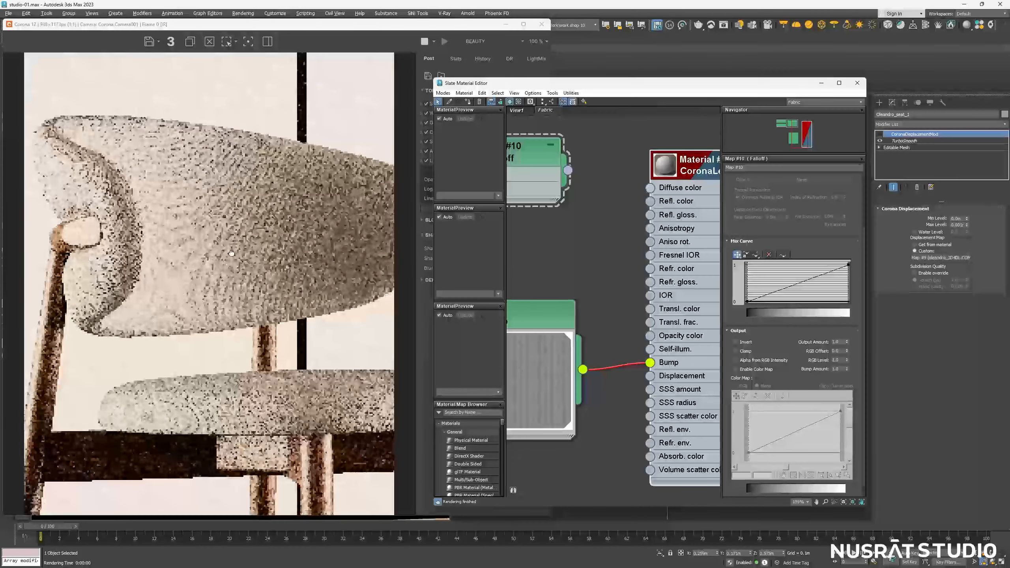
{"action": "scroll", "coordinate": [166, 210], "scroll_direction": "up", "scroll_amount": 1}
{"action": "left_click_drag", "start_coordinate": [139, 271], "coordinate": [205, 271]}
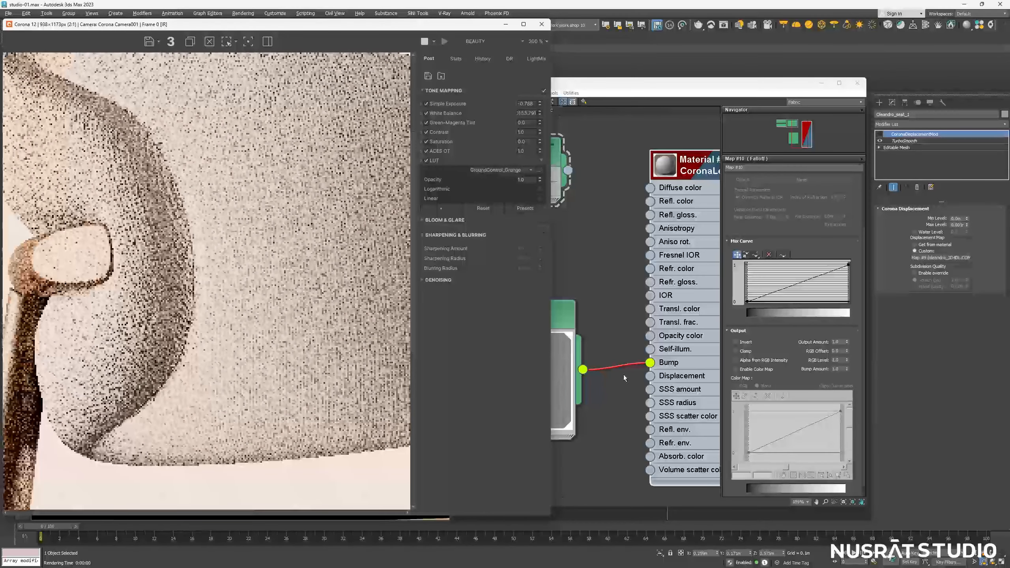
Set the fabric material's Bump map amount to 0.5 and examine the backrest's bump relief in the render
{"action": "left_click", "coordinate": [561, 345]}
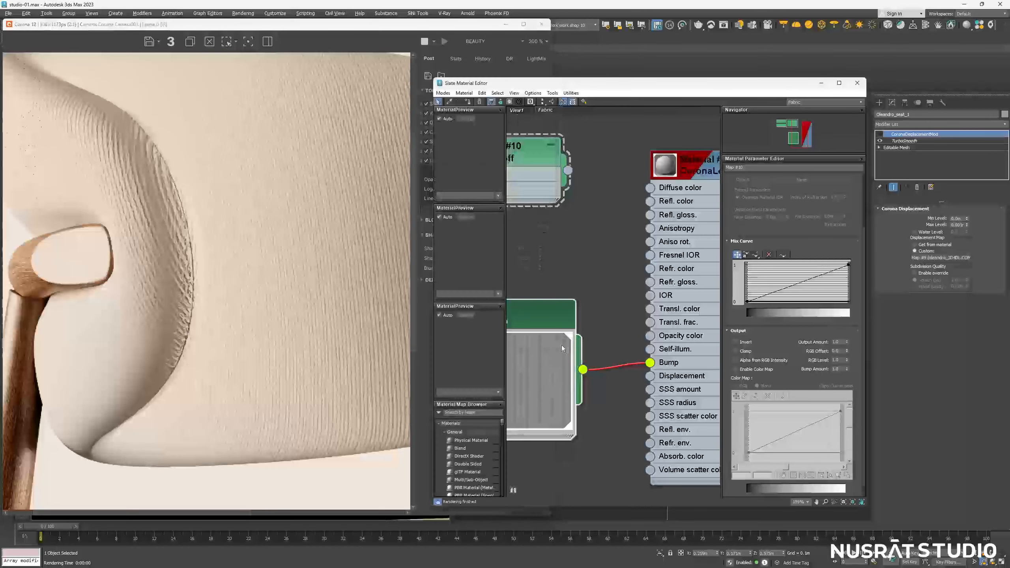
{"action": "left_click", "coordinate": [669, 236]}
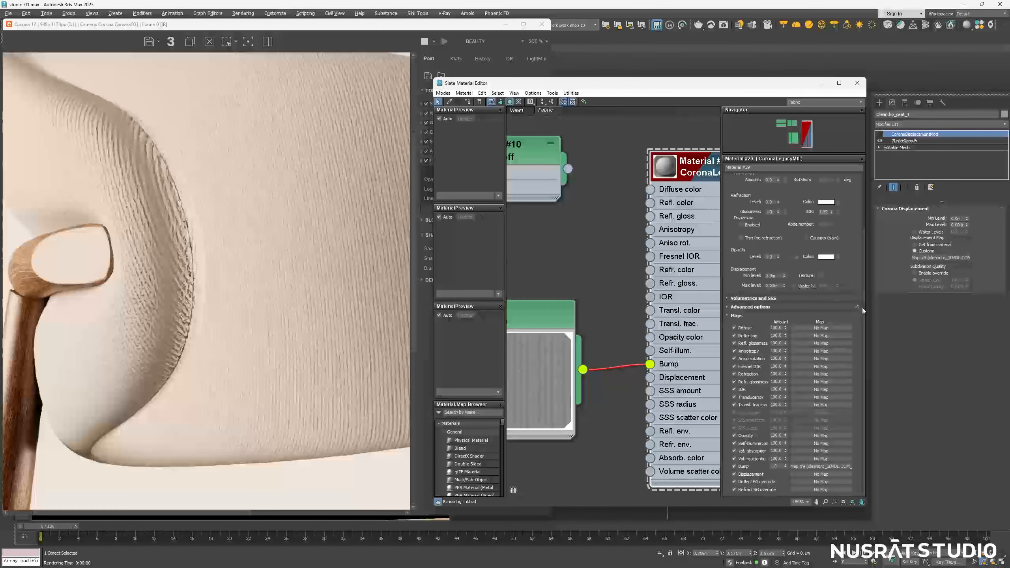
{"action": "left_click", "coordinate": [773, 466]}
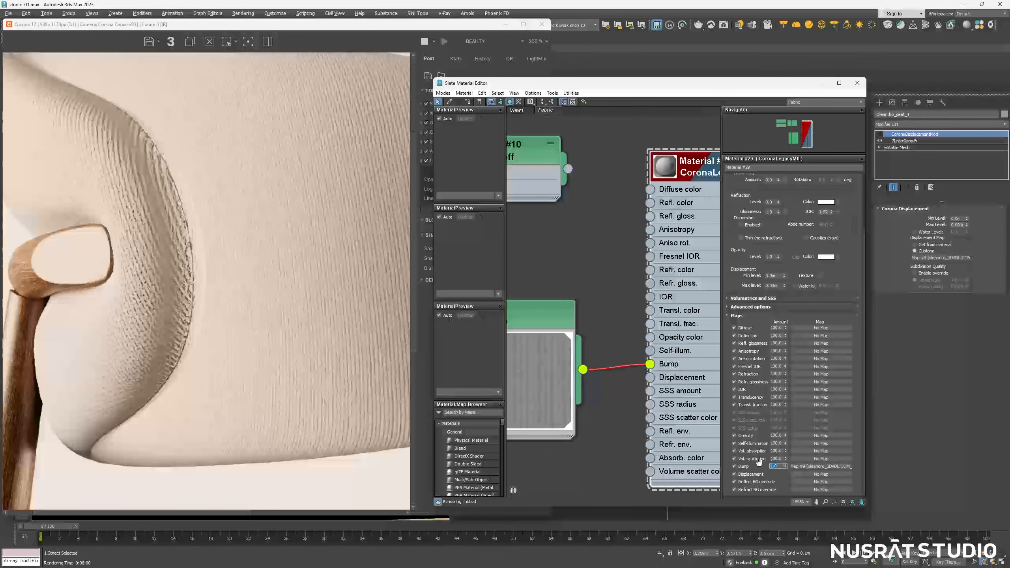
{"action": "type", "text": "0.5"}
{"action": "key", "text": "Return"}
{"action": "scroll", "coordinate": [133, 228], "scroll_direction": "down", "scroll_amount": 1}
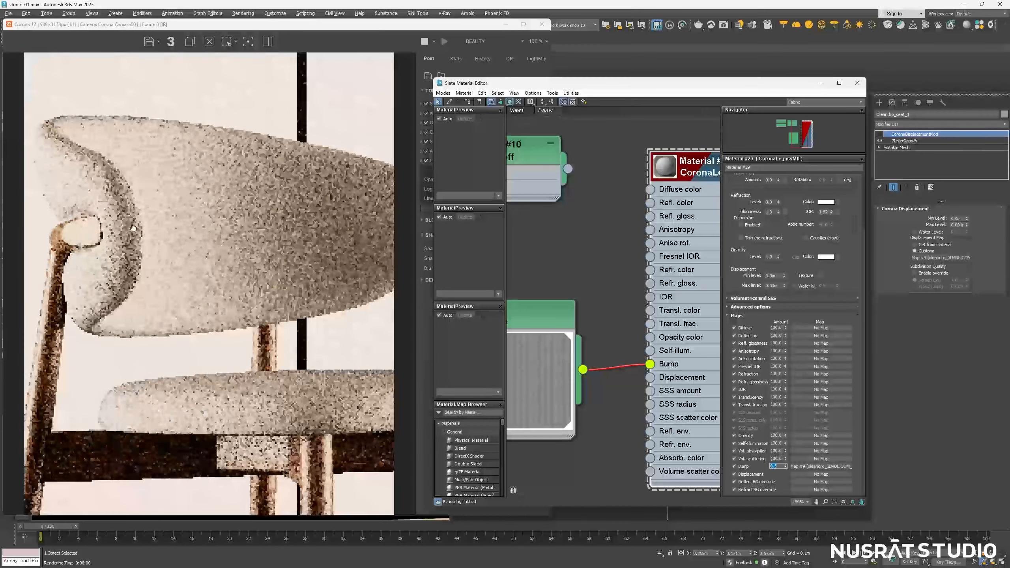
{"action": "scroll", "coordinate": [133, 228], "scroll_direction": "up", "scroll_amount": 1}
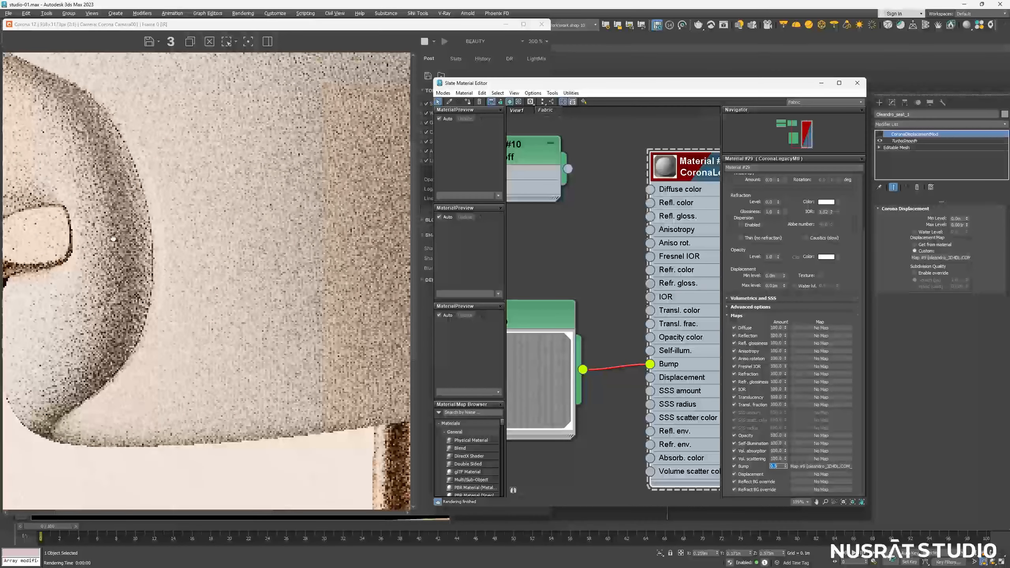
{"action": "scroll", "coordinate": [113, 238], "scroll_direction": "down", "scroll_amount": 1}
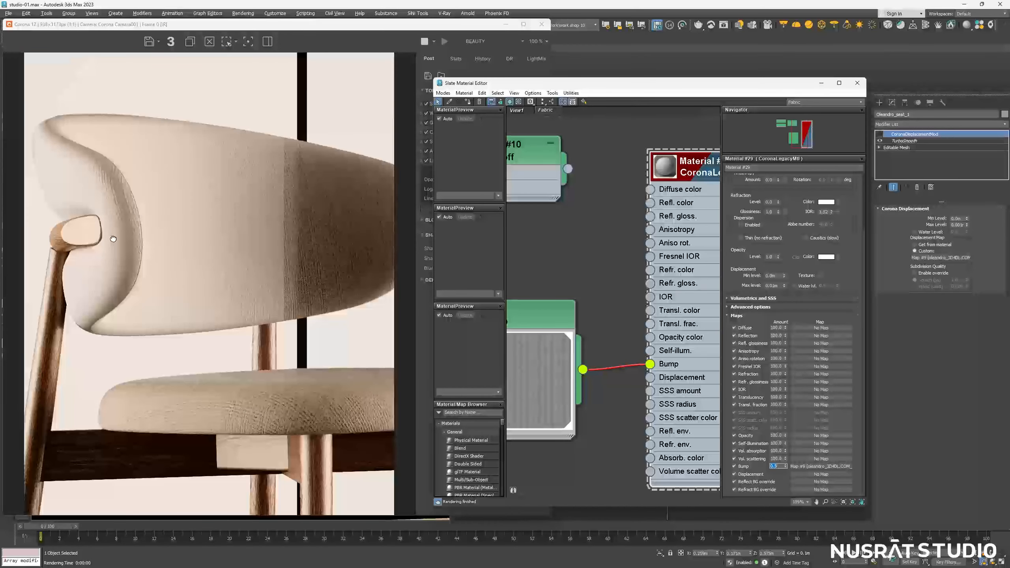
Turn the seat's displacement modifier back on and reconnect the Falloff map to the fabric material's Diffuse color
{"action": "left_click", "coordinate": [879, 134]}
{"action": "left_click_drag", "start_coordinate": [570, 169], "coordinate": [649, 189]}
Try the Fresnel falloff type on the Falloff map that drives the fabric's diffuse color
{"action": "middle_click_drag", "start_coordinate": [519, 219], "coordinate": [652, 262]}
{"action": "double_click", "coordinate": [632, 203]}
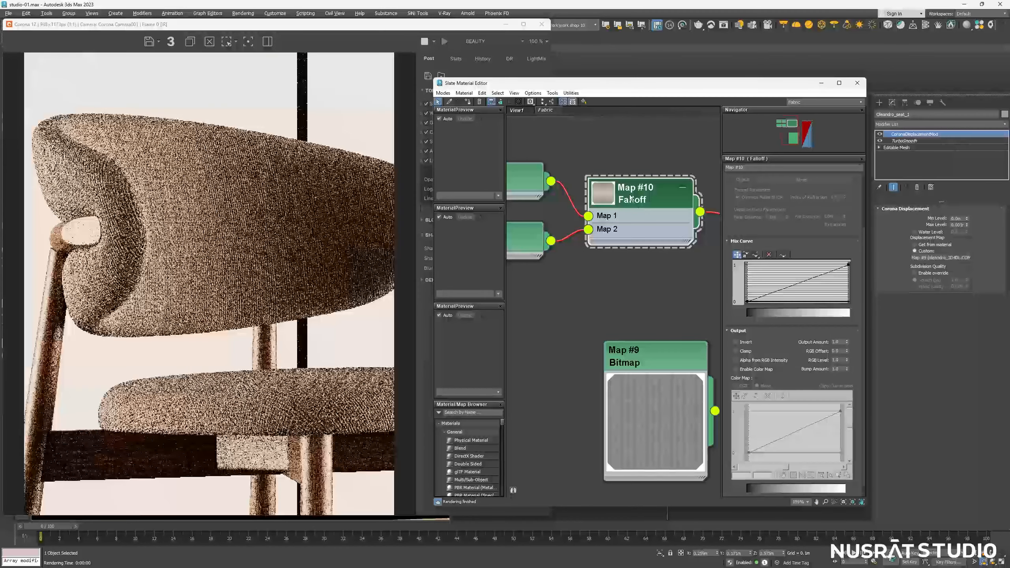
{"action": "left_click_drag", "start_coordinate": [864, 278], "coordinate": [863, 211]}
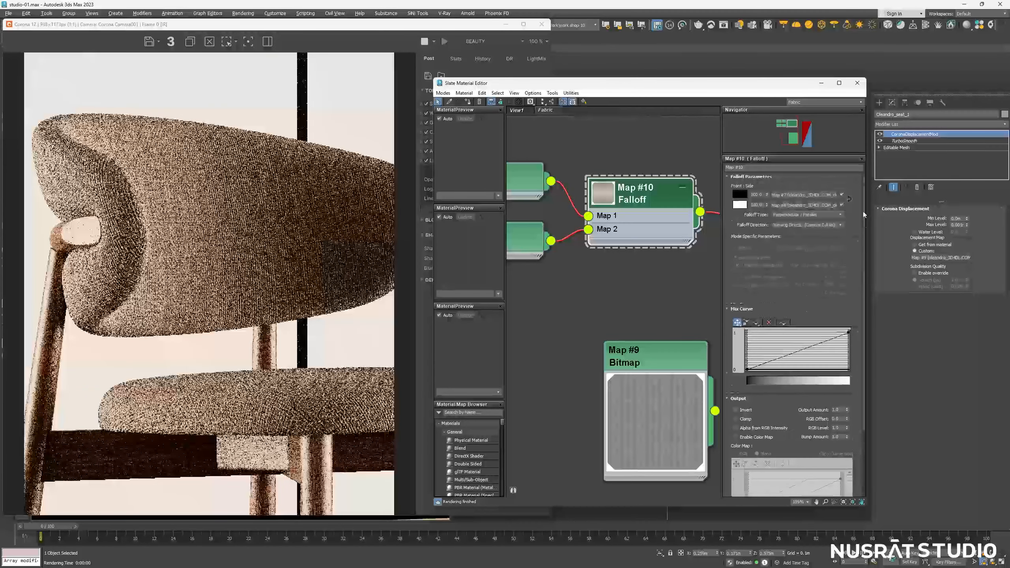
{"action": "left_click", "coordinate": [798, 217]}
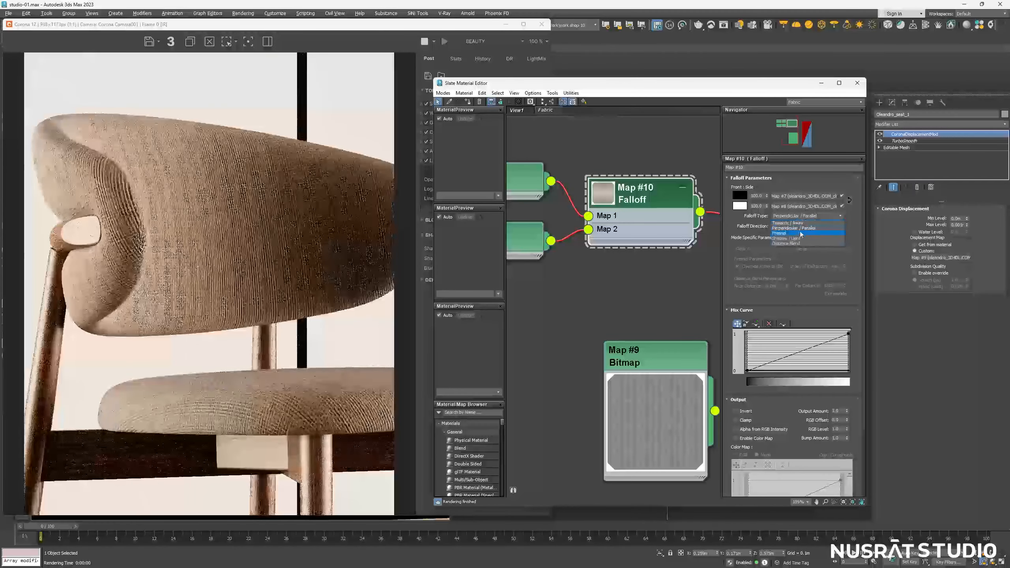
{"action": "left_click", "coordinate": [800, 230]}
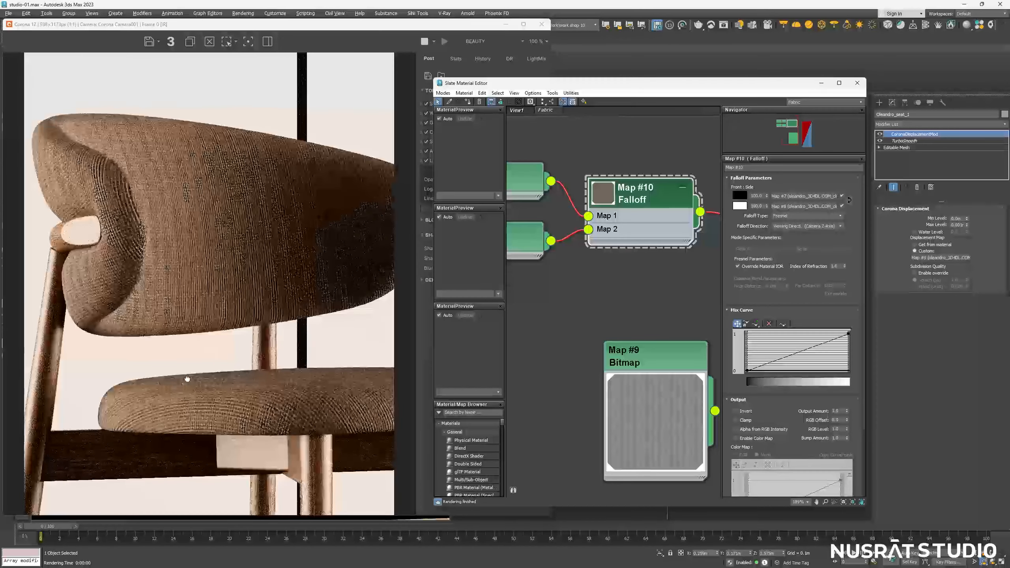
Try the Shadow / Light, Distance Blend and Towards / Away falloff types on the diffuse Falloff map
{"action": "left_click", "coordinate": [807, 216]}
{"action": "left_click", "coordinate": [805, 242]}
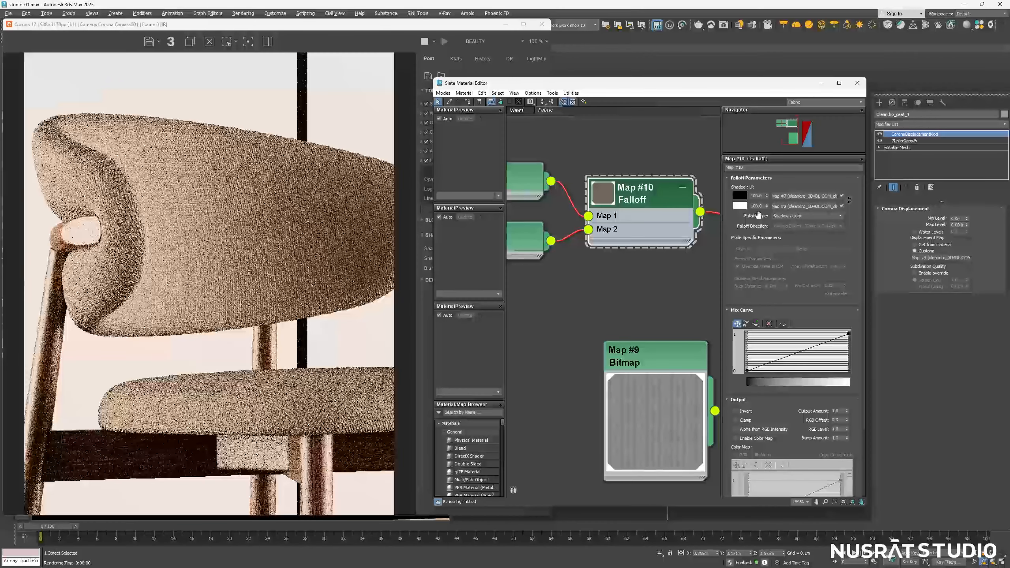
{"action": "left_click", "coordinate": [785, 217]}
{"action": "left_click", "coordinate": [808, 243]}
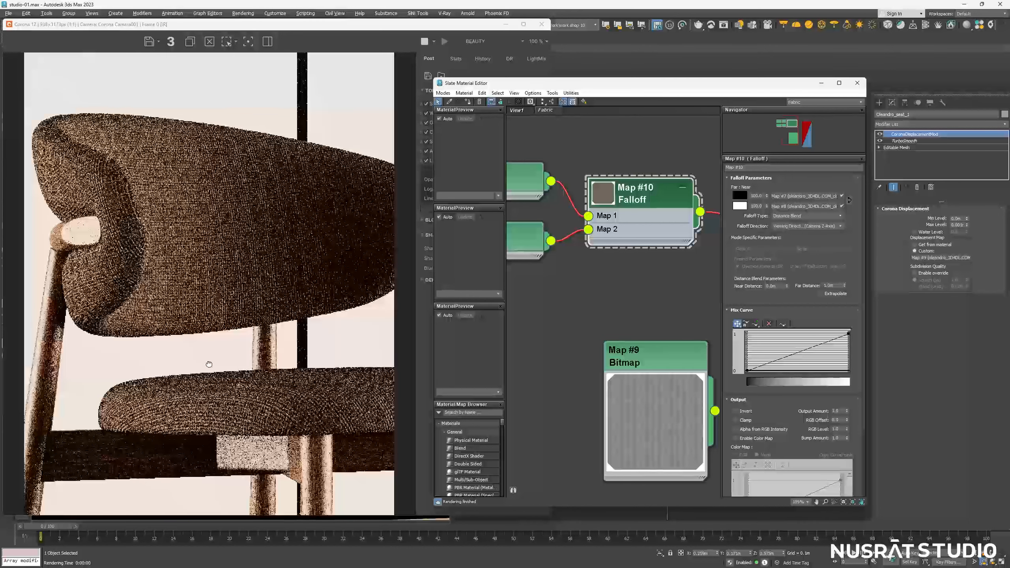
{"action": "left_click", "coordinate": [809, 216]}
{"action": "left_click", "coordinate": [806, 223]}
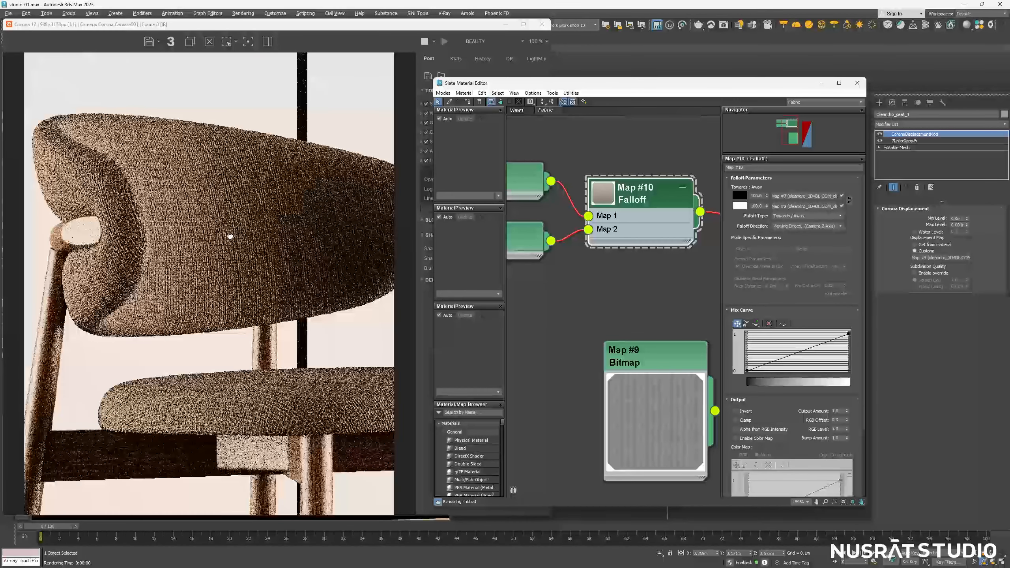
Set the diffuse Falloff map's falloff type to Perpendicular / Parallel
{"action": "left_click", "coordinate": [803, 217]}
{"action": "left_click", "coordinate": [801, 230]}
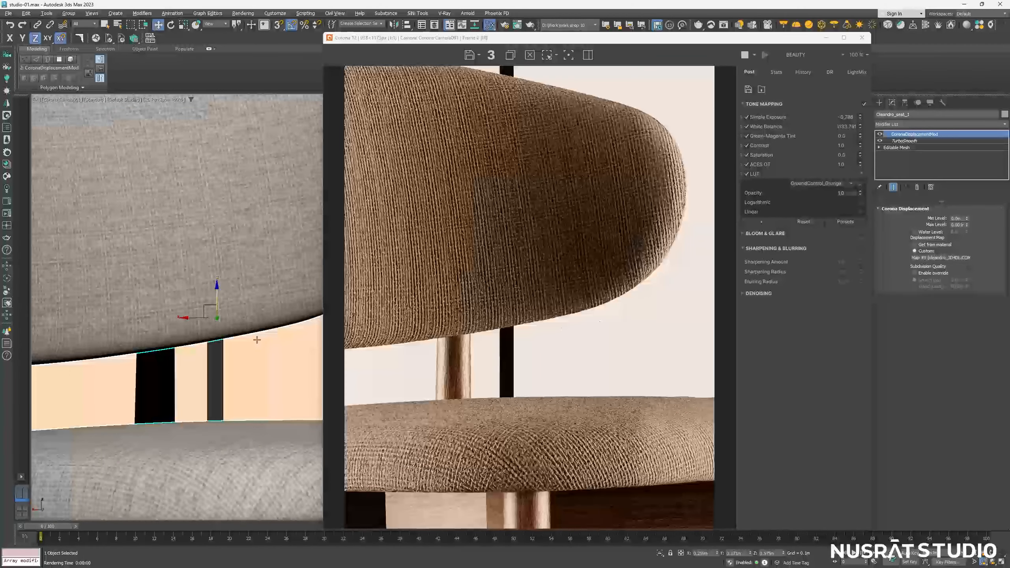
Examine the far ends of the backrest and seat, and turn off 2D Pan Zoom Mode to restore the full camera view
{"action": "middle_click_drag", "start_coordinate": [255, 339], "coordinate": [52, 307]}
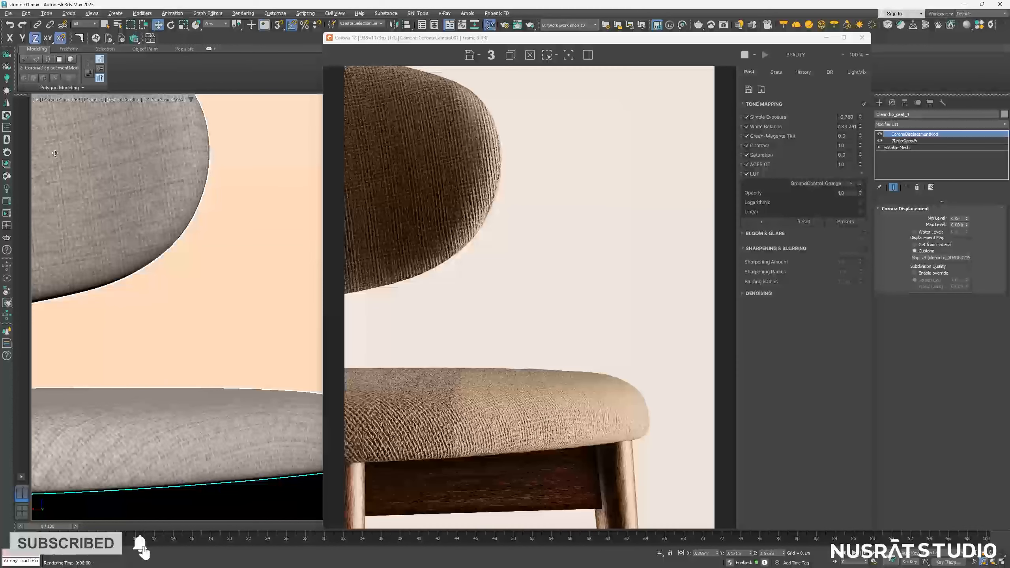
{"action": "left_click", "coordinate": [35, 99]}
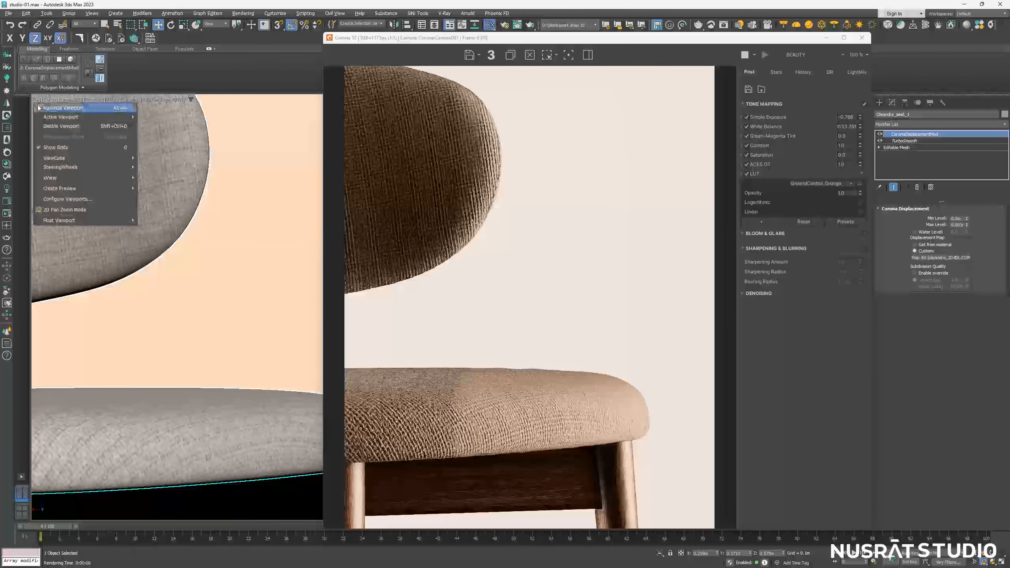
{"action": "left_click", "coordinate": [88, 209]}
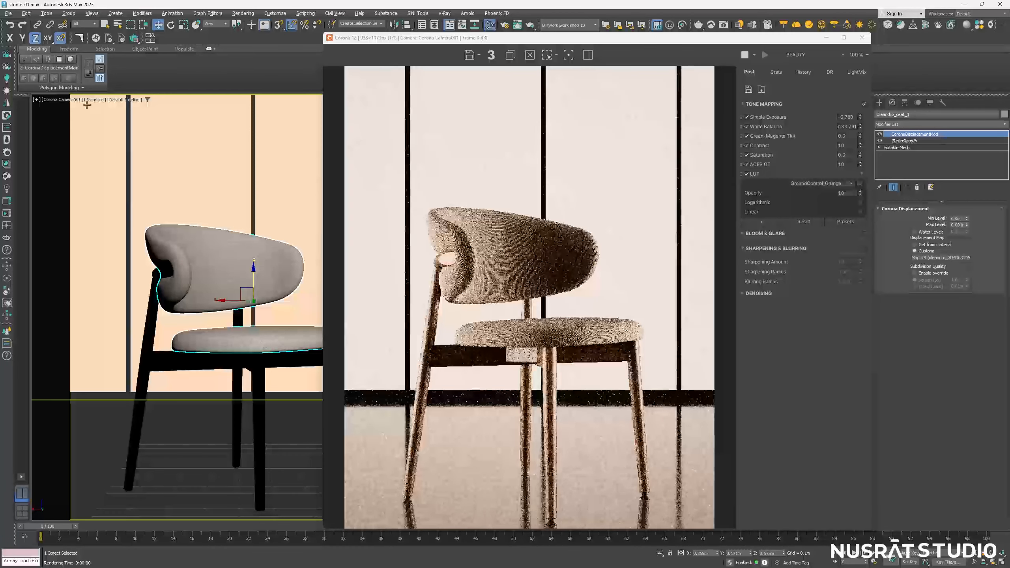
Select the Corona camera and set its field of view to about 17.6
{"action": "left_click", "coordinate": [71, 100]}
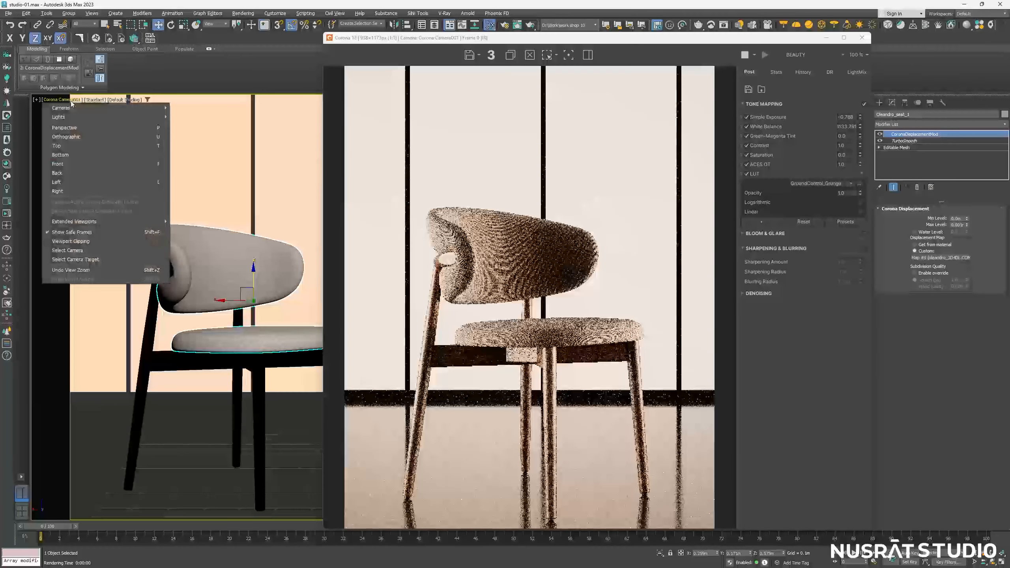
{"action": "left_click", "coordinate": [140, 251]}
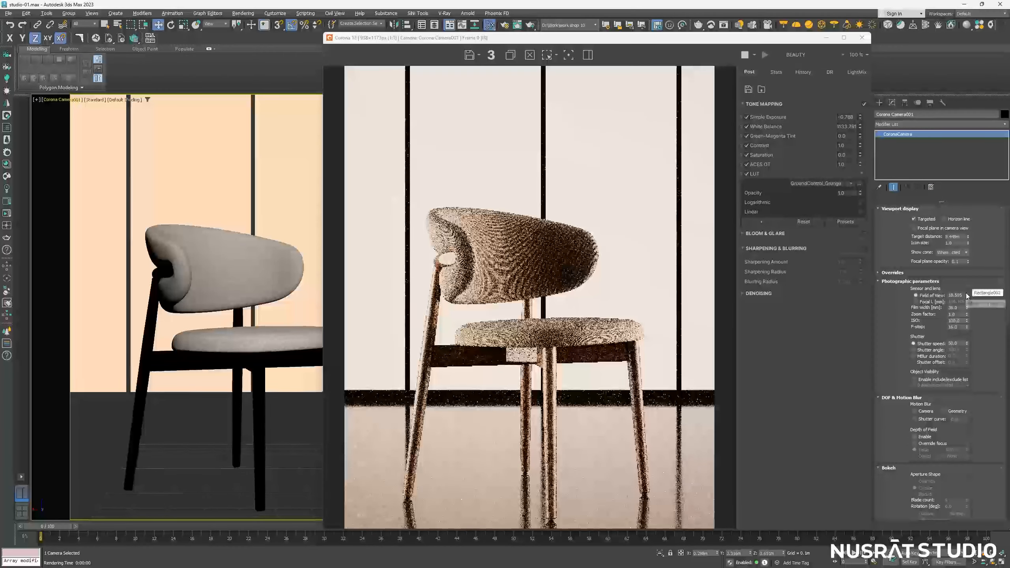
{"action": "left_click_drag", "start_coordinate": [968, 296], "coordinate": [969, 293]}
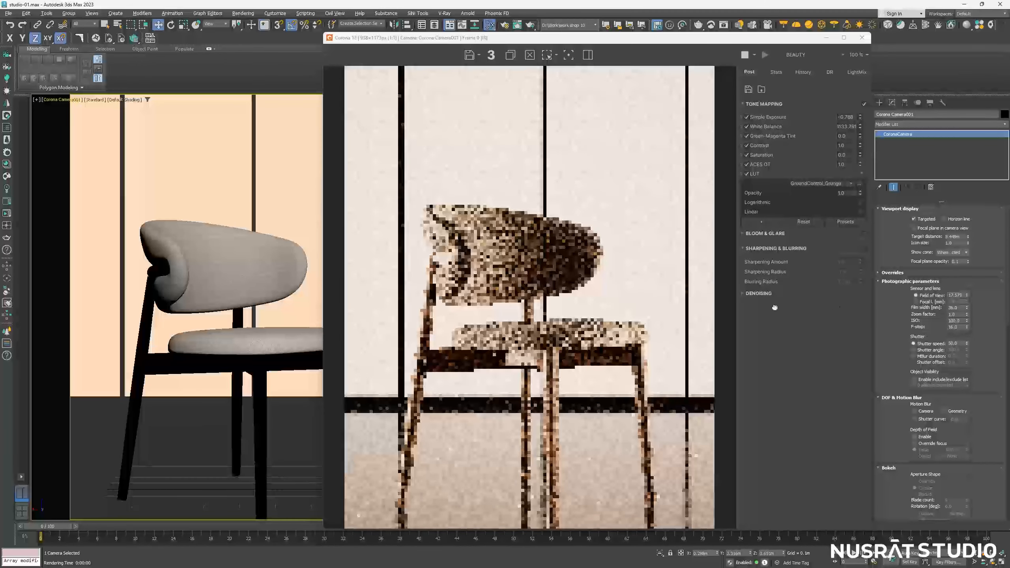
Shift the camera framing so the chair sits slightly higher, and move the render window to uncover the material editor
{"action": "middle_click_drag", "start_coordinate": [289, 266], "coordinate": [287, 259]}
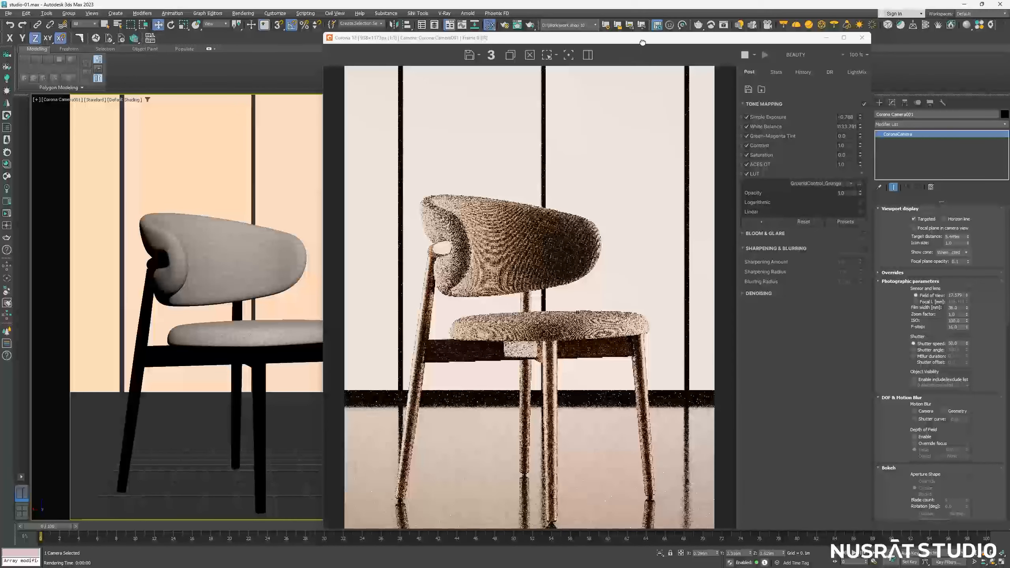
{"action": "left_click_drag", "start_coordinate": [642, 43], "coordinate": [353, 43]}
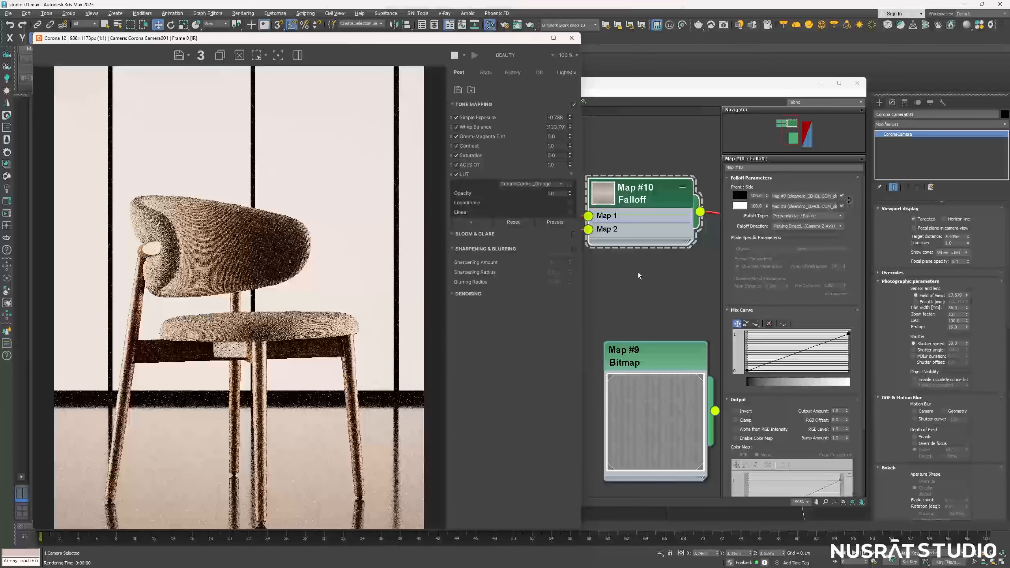